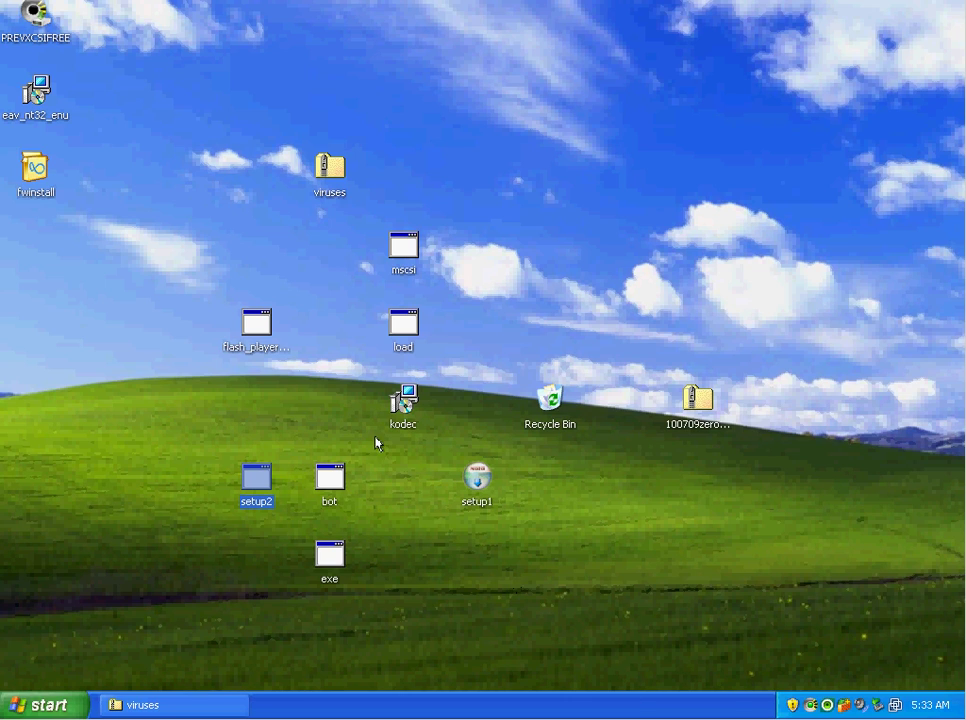
- Place the mscsi file on the desktop between the flash_player file and load
{"action": "left_click", "coordinate": [328, 364]}
{"action": "left_click_drag", "start_coordinate": [393, 257], "coordinate": [274, 358]}
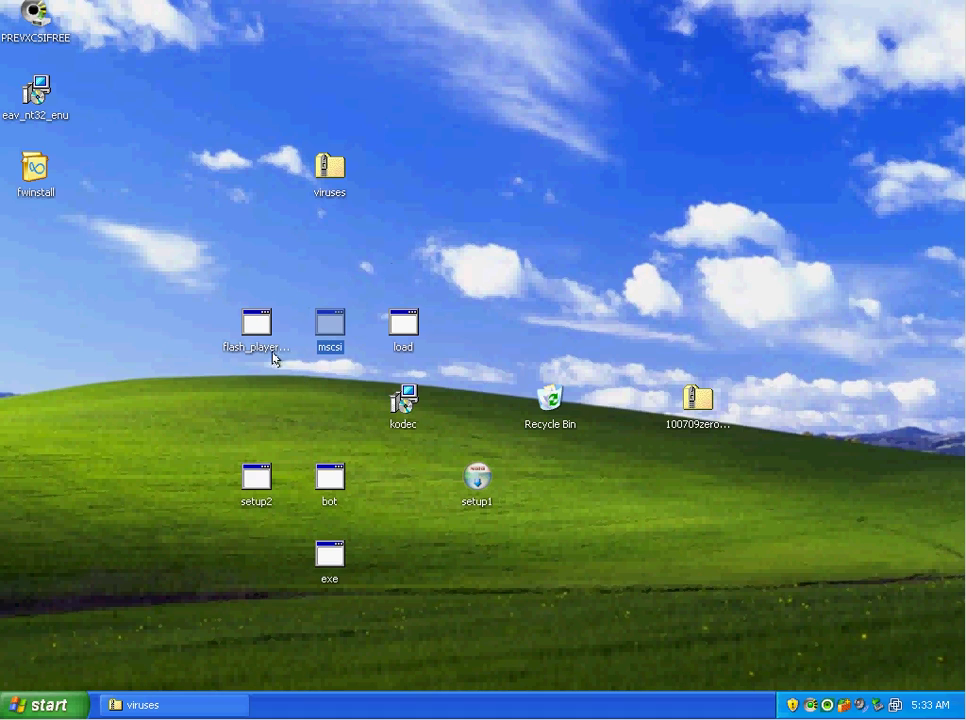
- Run the load file and block its attempt to modify the memory of Generic Host Process for Win32 Services
{"action": "left_click", "coordinate": [399, 326]}
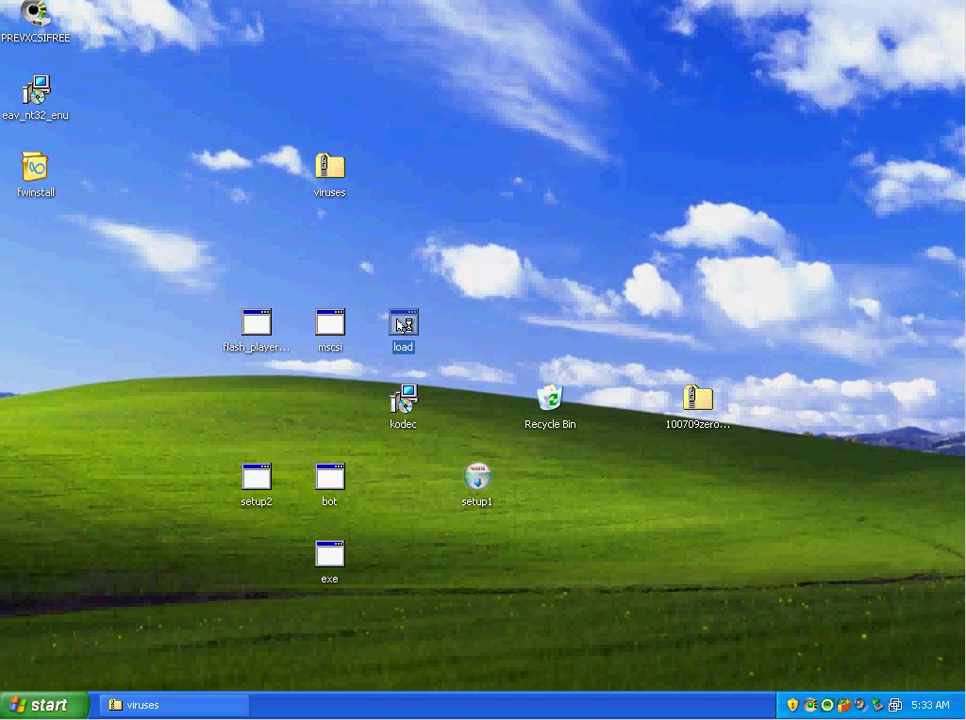
{"action": "double_click", "coordinate": [403, 325]}
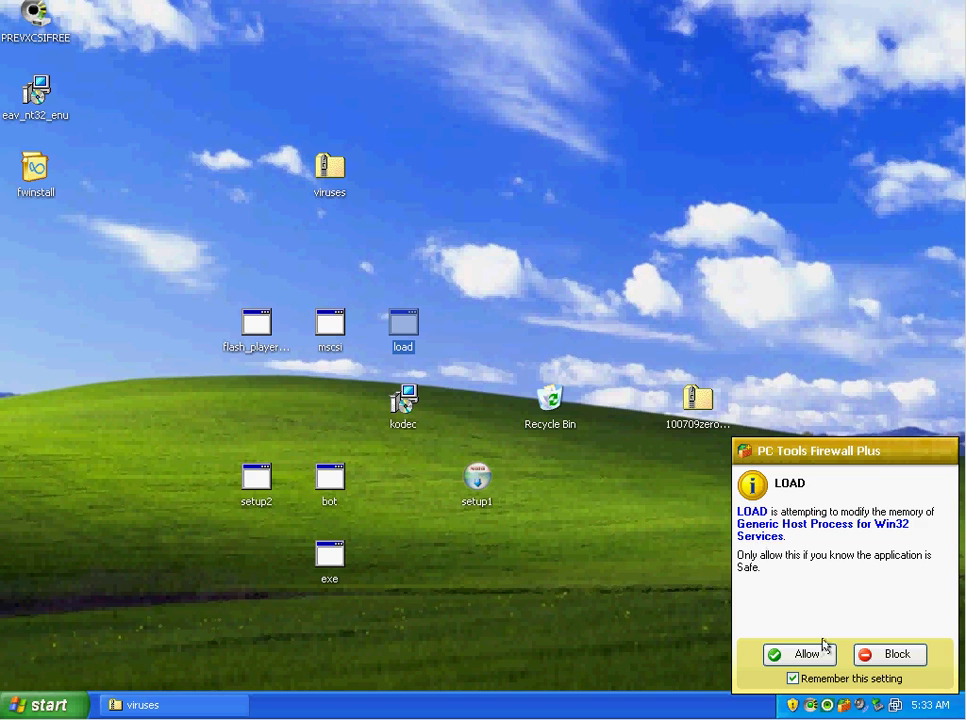
{"action": "left_click", "coordinate": [888, 652]}
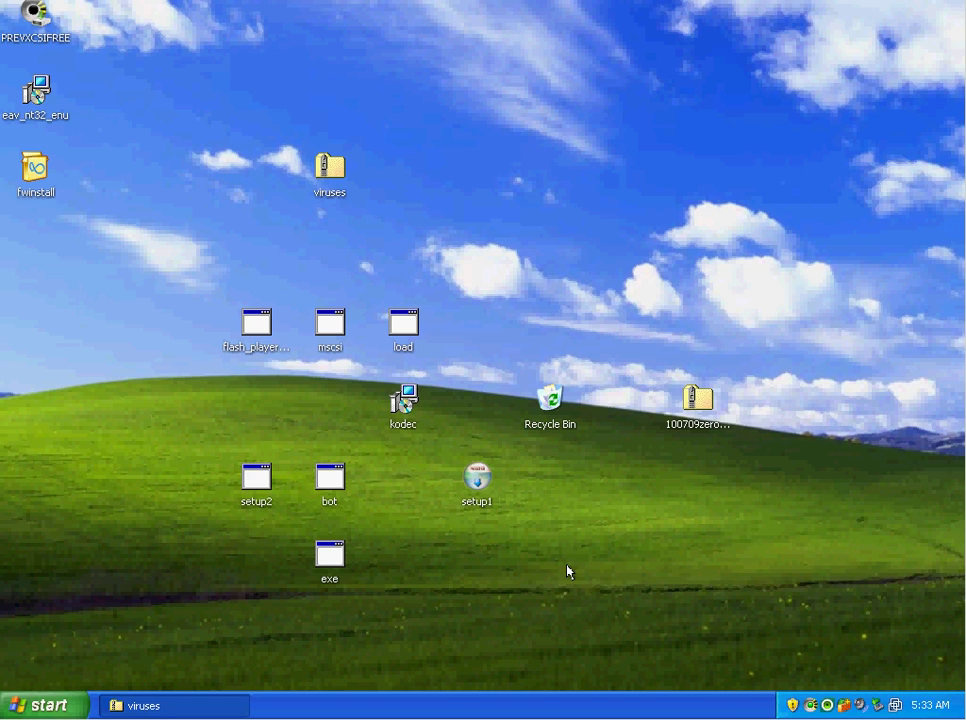
- Scan the load file with ESET NOD32 Antivirus, close that scan, and scan the file with Prevx 3.0
{"action": "right_click", "coordinate": [403, 322]}
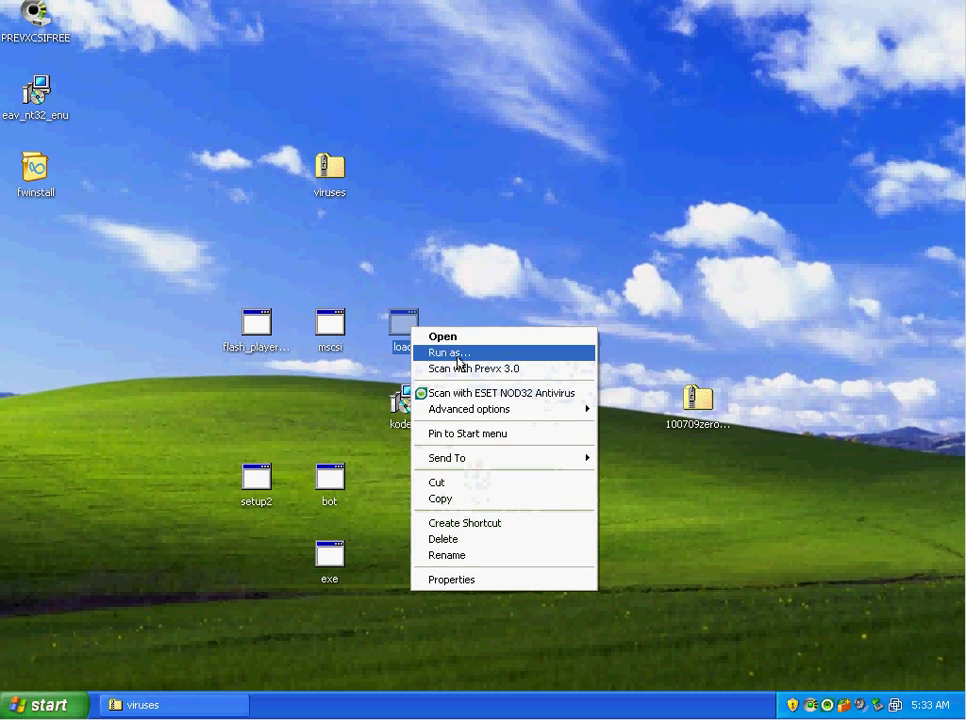
{"action": "left_click", "coordinate": [468, 393]}
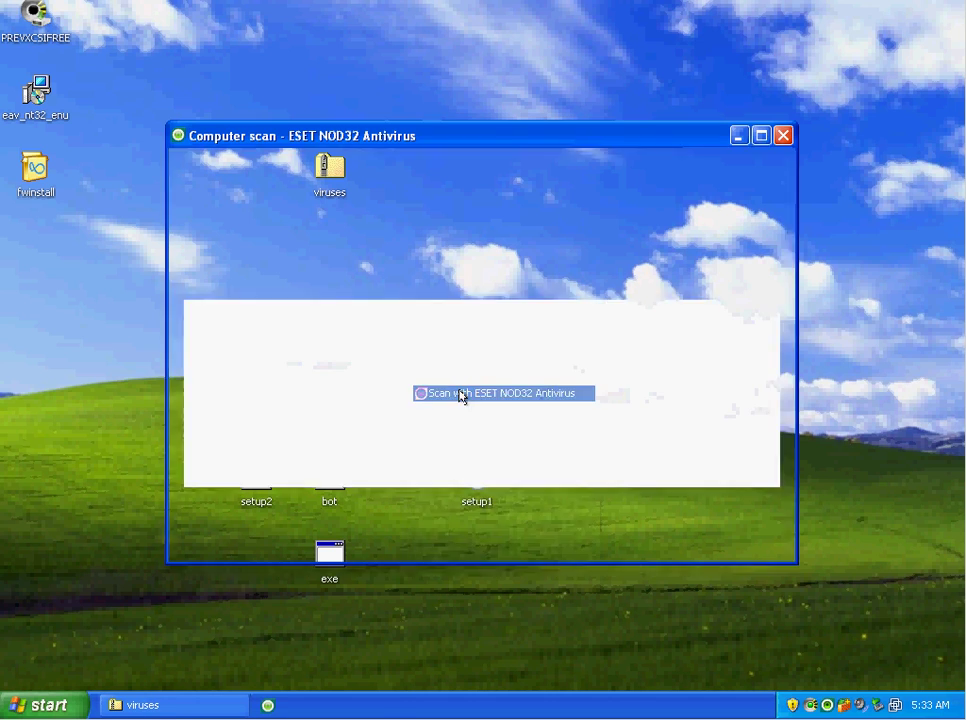
{"action": "left_click", "coordinate": [731, 538]}
{"action": "right_click", "coordinate": [414, 314]}
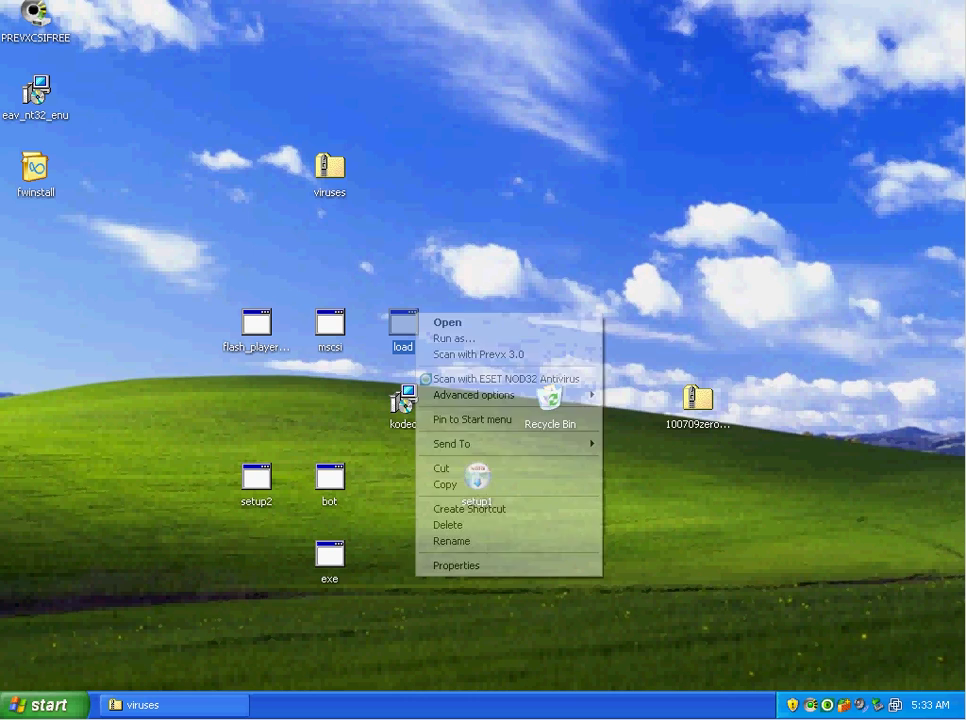
{"action": "left_click", "coordinate": [460, 354]}
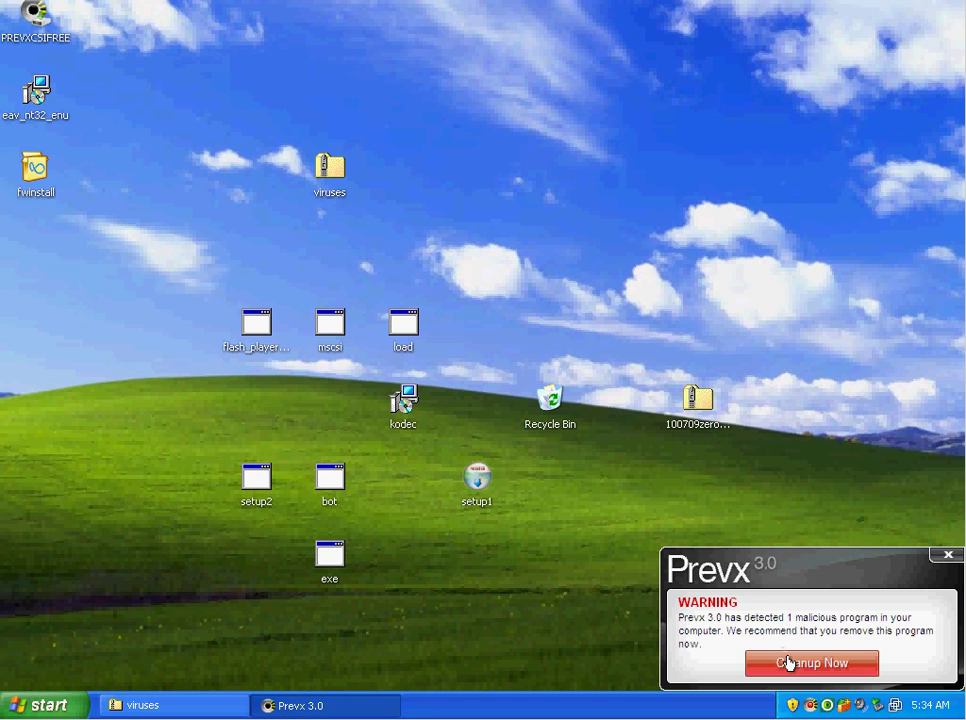
- Clean up the detected load.exe threat with Prevx 3.0 and accept the reboot needed to remove it
{"action": "left_click", "coordinate": [789, 663]}
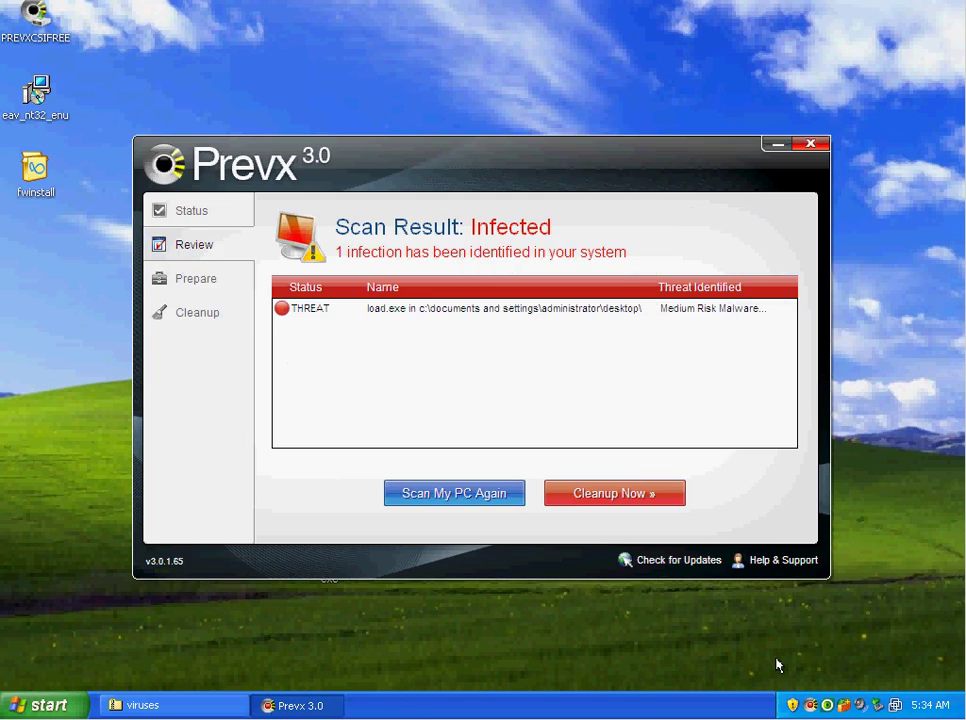
{"action": "left_click", "coordinate": [600, 496]}
{"action": "left_click", "coordinate": [740, 502]}
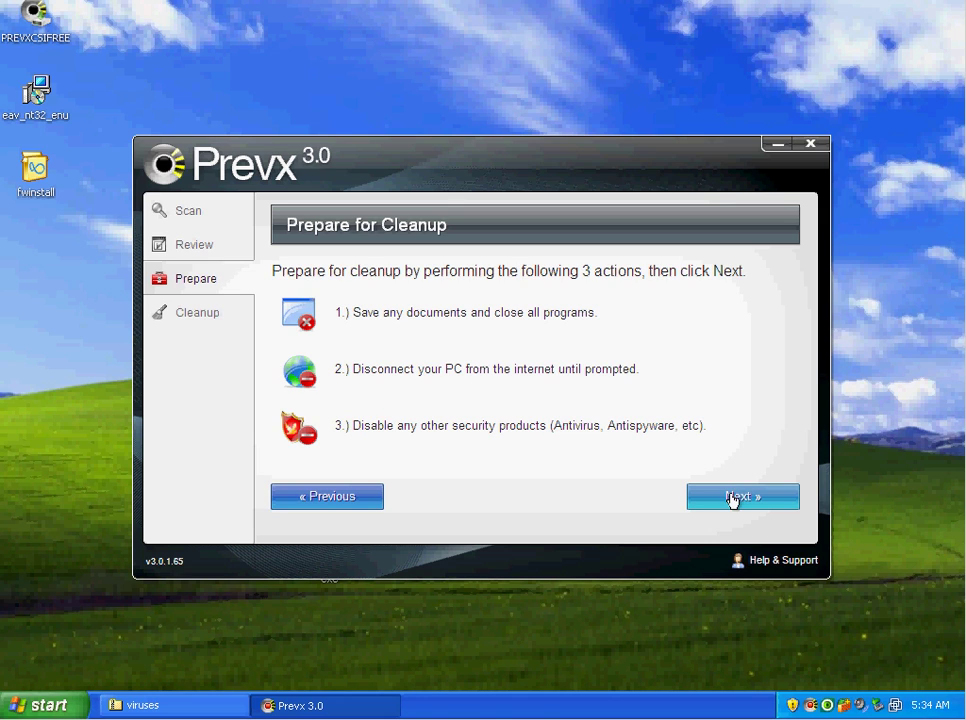
{"action": "left_click", "coordinate": [731, 500]}
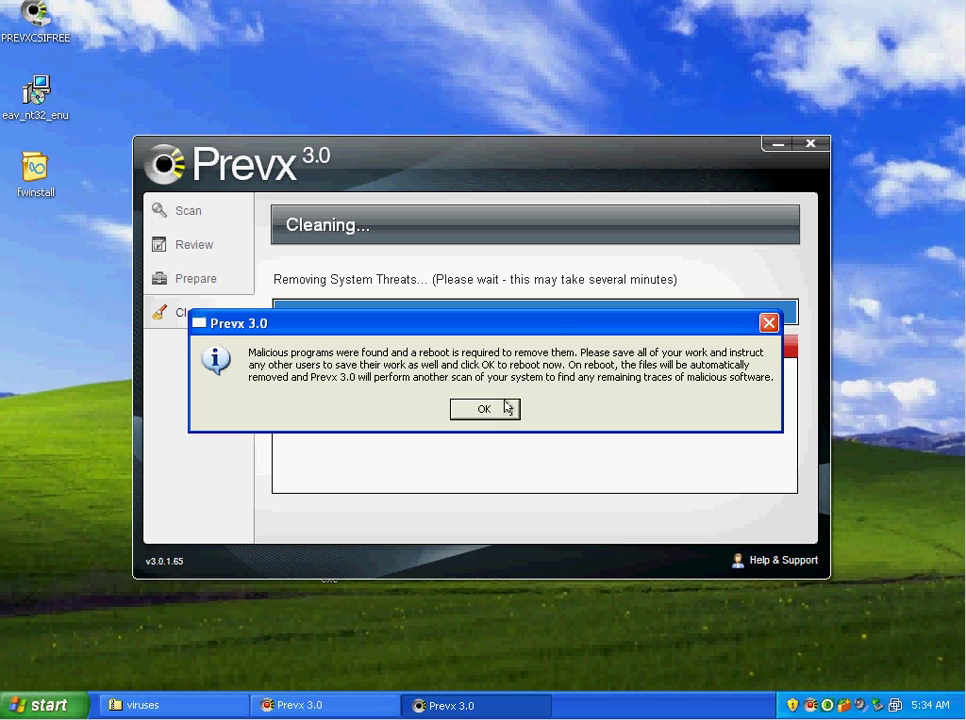
{"action": "left_click", "coordinate": [500, 409]}
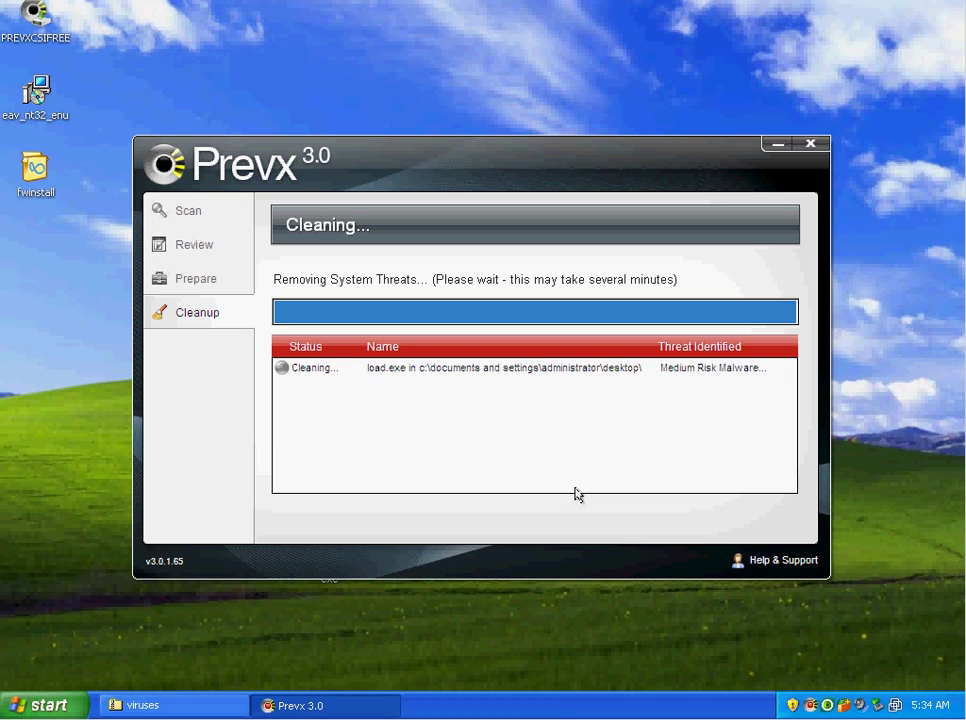
{"action": "left_click", "coordinate": [778, 146]}
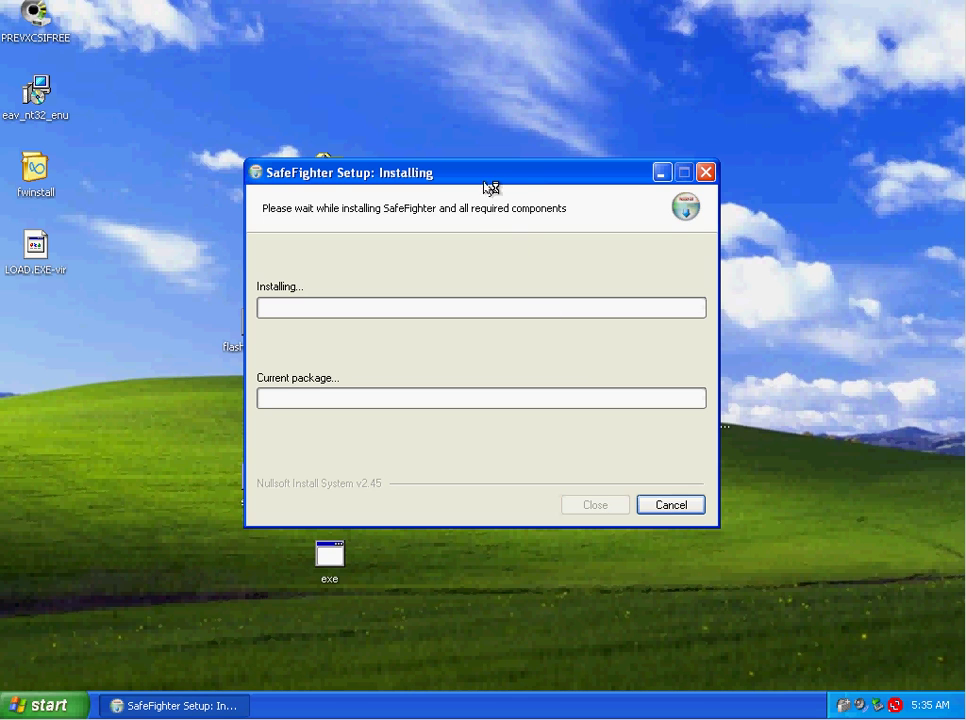
- Reposition the SafeFighter Setup window and the Prevx scan window on the desktop
{"action": "mouse_move", "coordinate": [488, 170]}
{"action": "left_mouse_down"}
{"action": "mouse_move", "coordinate": [538, 145]}
{"action": "mouse_move", "coordinate": [313, 122]}
{"action": "mouse_move", "coordinate": [539, 280]}
{"action": "mouse_move", "coordinate": [455, 220]}
{"action": "mouse_move", "coordinate": [496, 157]}
{"action": "left_mouse_up"}
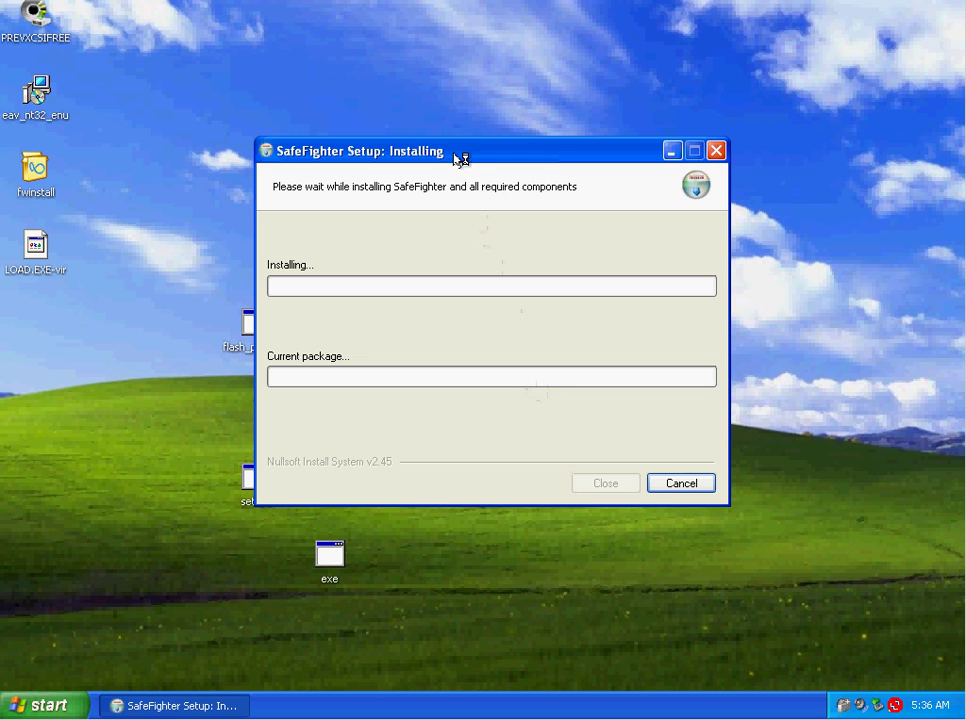
{"action": "left_click_drag", "start_coordinate": [459, 160], "coordinate": [259, 253]}
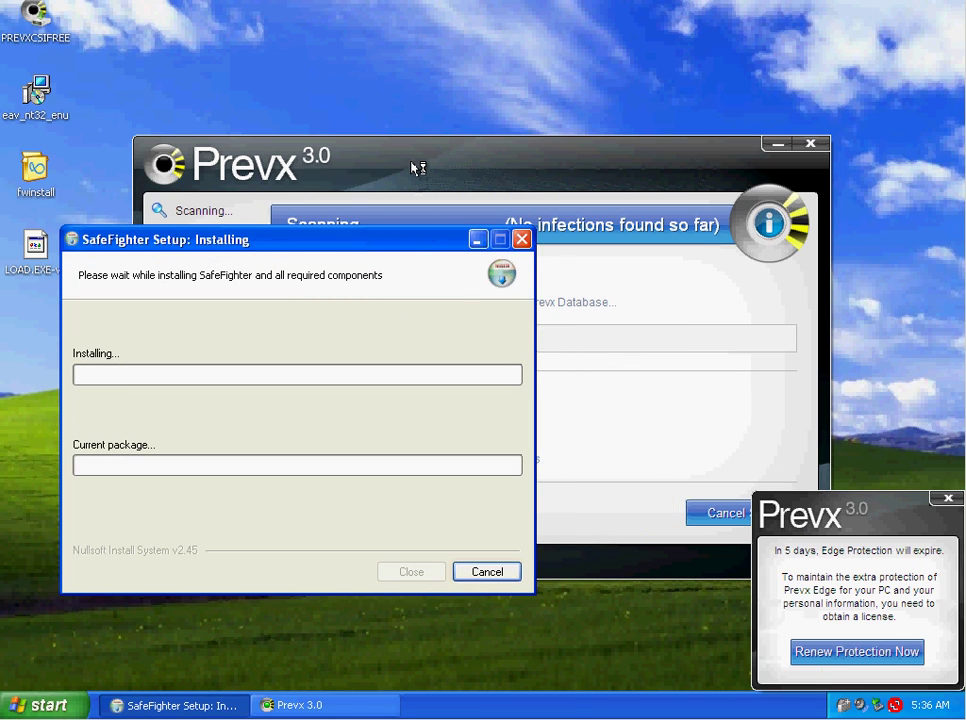
{"action": "left_click_drag", "start_coordinate": [416, 166], "coordinate": [447, 60]}
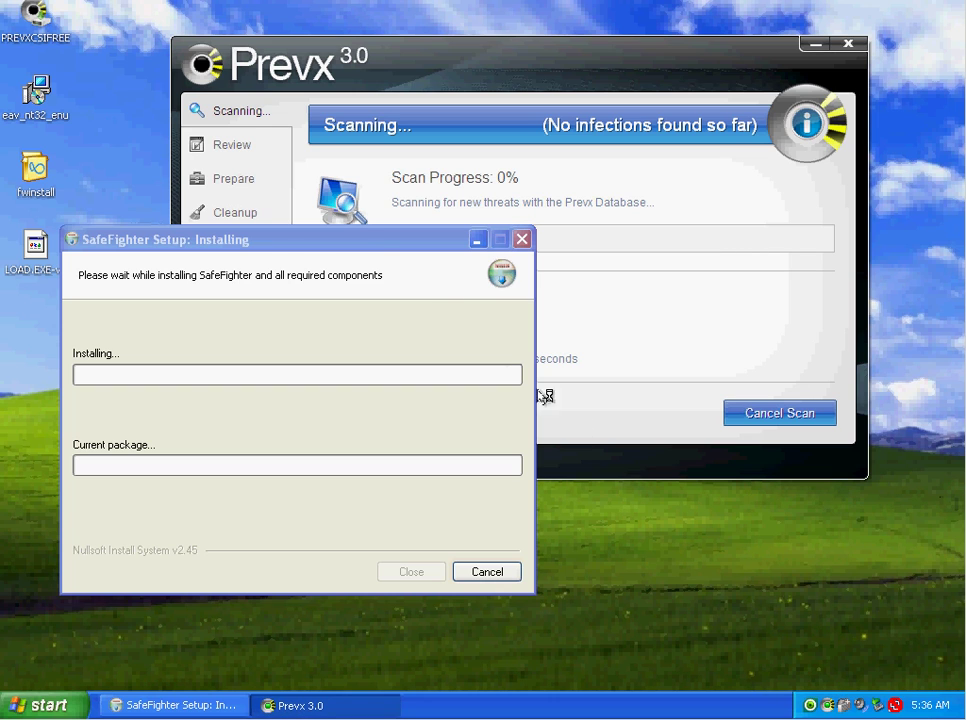
{"action": "left_click_drag", "start_coordinate": [362, 236], "coordinate": [404, 190]}
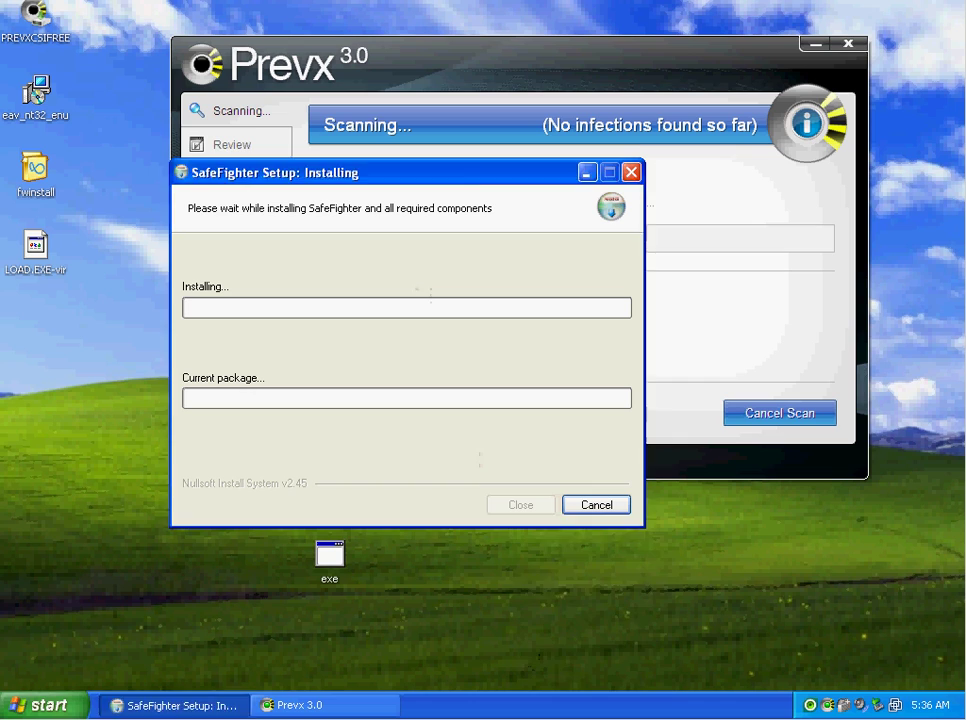
- Confirm the Prevx Post-Cleanup Rescan and open Windows Task Manager, leaving it minimised
{"action": "right_click", "coordinate": [514, 700]}
{"action": "left_click", "coordinate": [556, 650]}
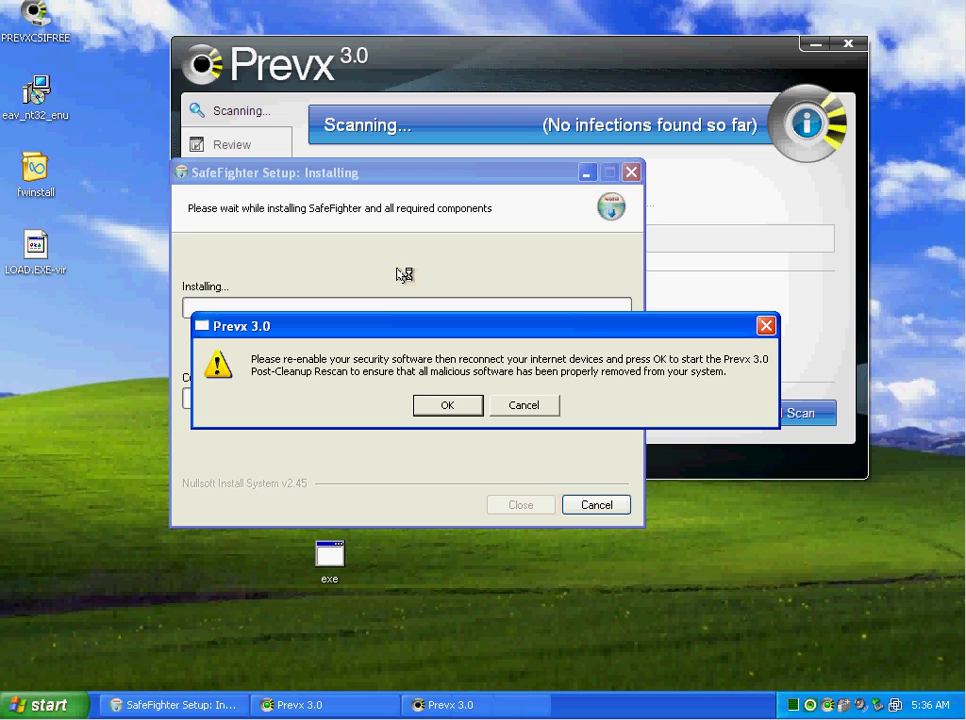
{"action": "left_click_drag", "start_coordinate": [417, 327], "coordinate": [392, 462]}
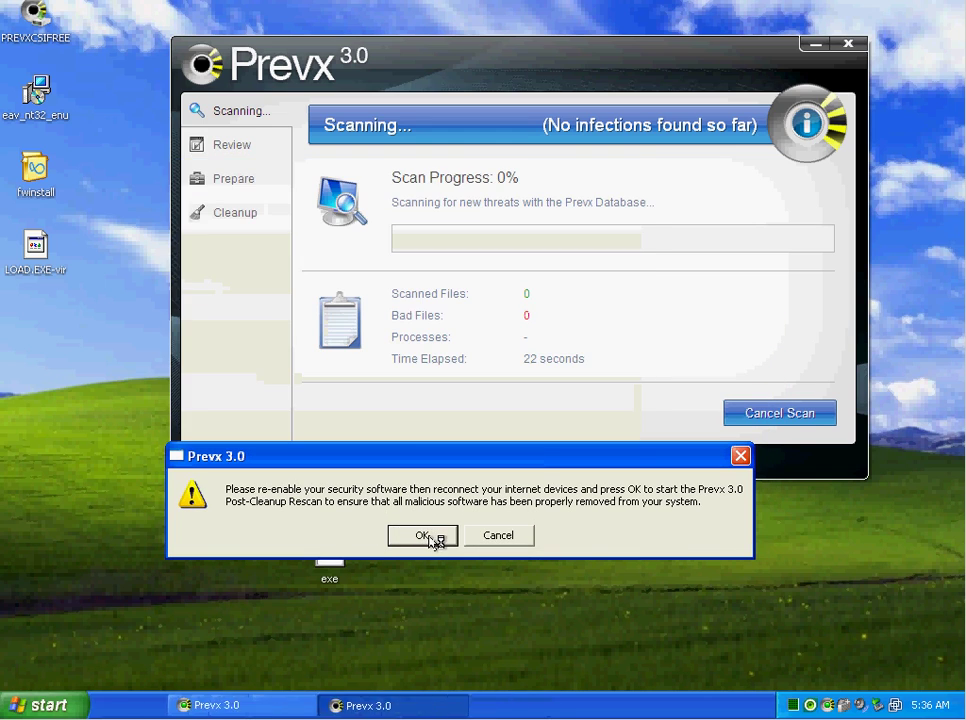
{"action": "left_click", "coordinate": [419, 536]}
{"action": "key", "text": "ctrl+shift+Escape"}
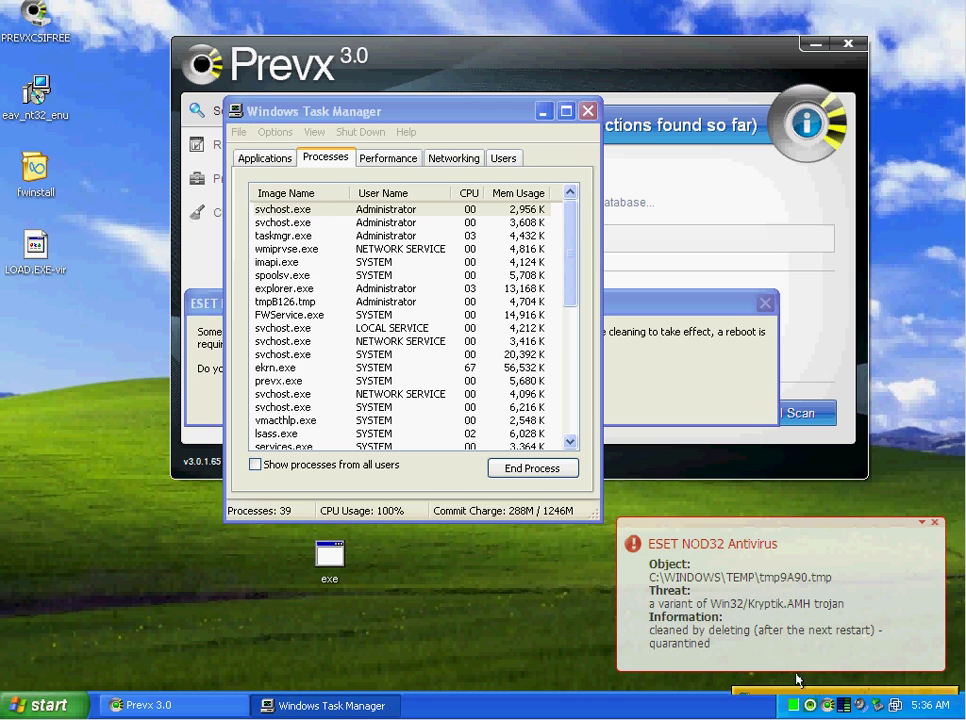
{"action": "left_click", "coordinate": [543, 111]}
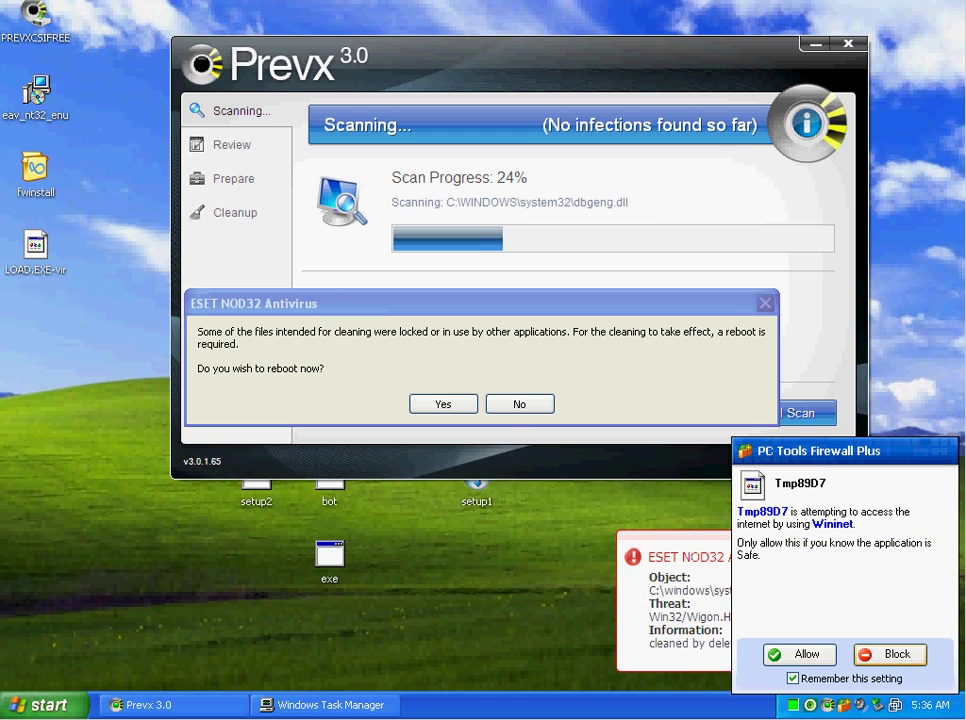
- Dismiss the ESET NOD32 threat and blocked-address notifications covering the PC Tools Firewall Plus prompt
{"action": "left_click", "coordinate": [854, 455]}
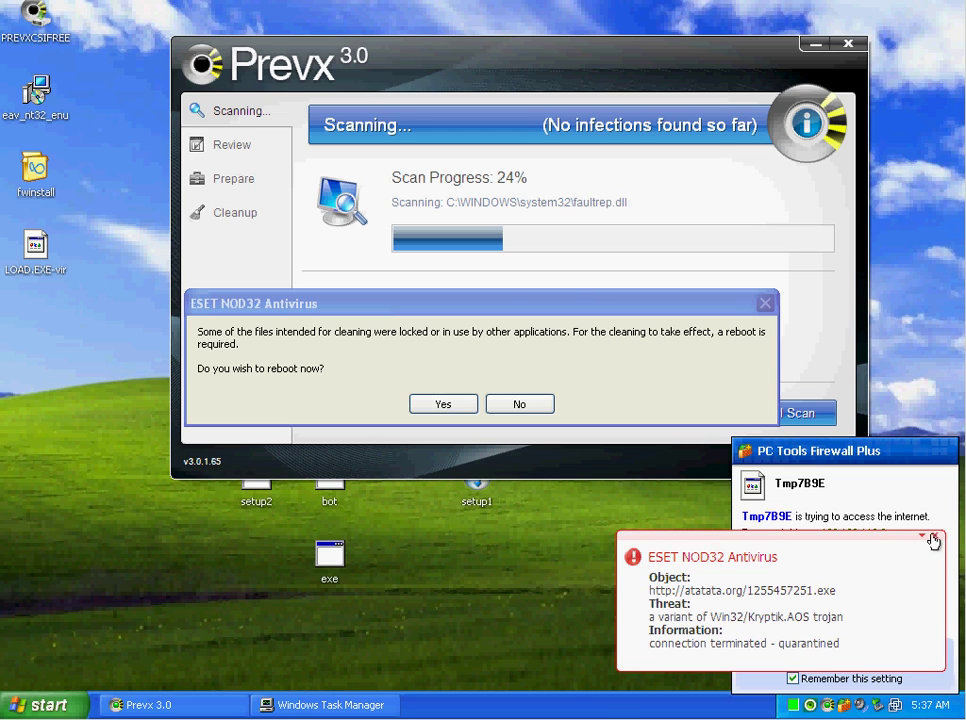
{"action": "left_click", "coordinate": [933, 541]}
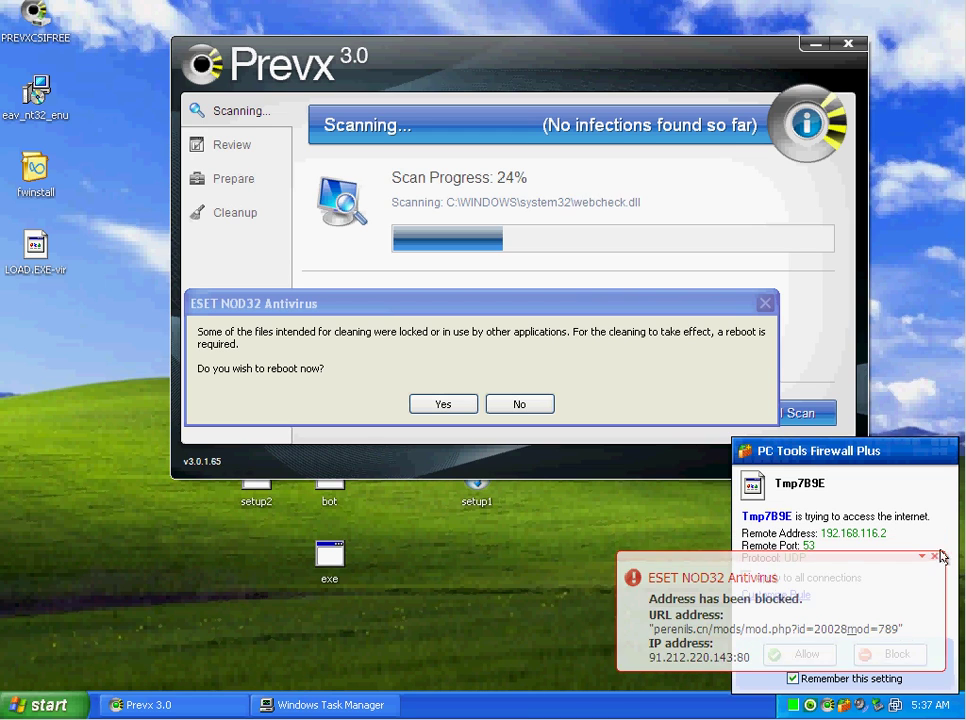
{"action": "left_click", "coordinate": [933, 556]}
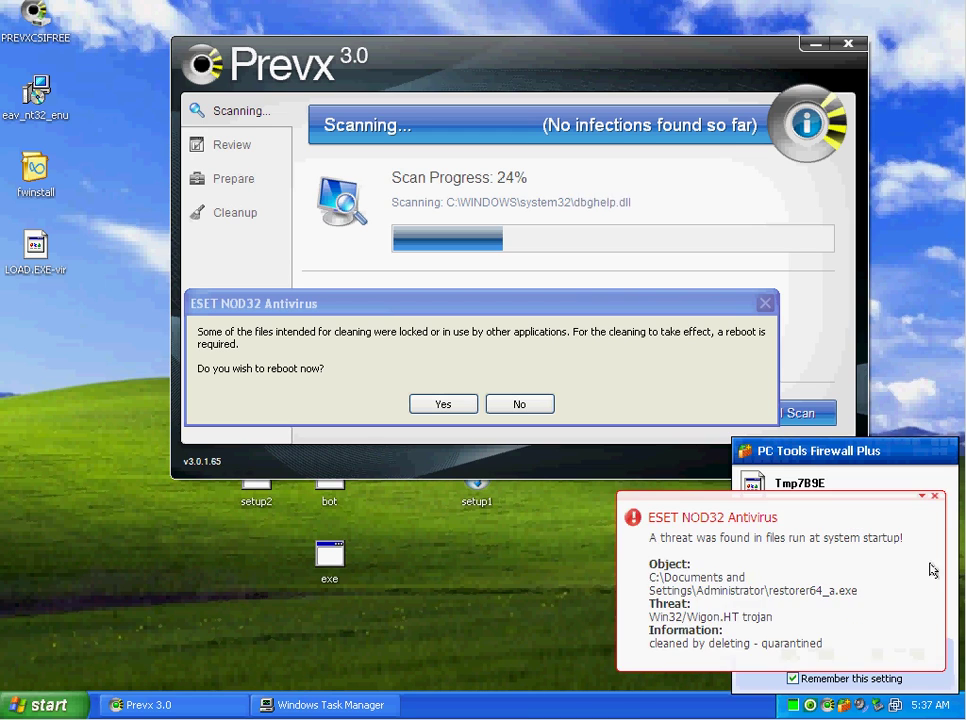
{"action": "left_click", "coordinate": [936, 496]}
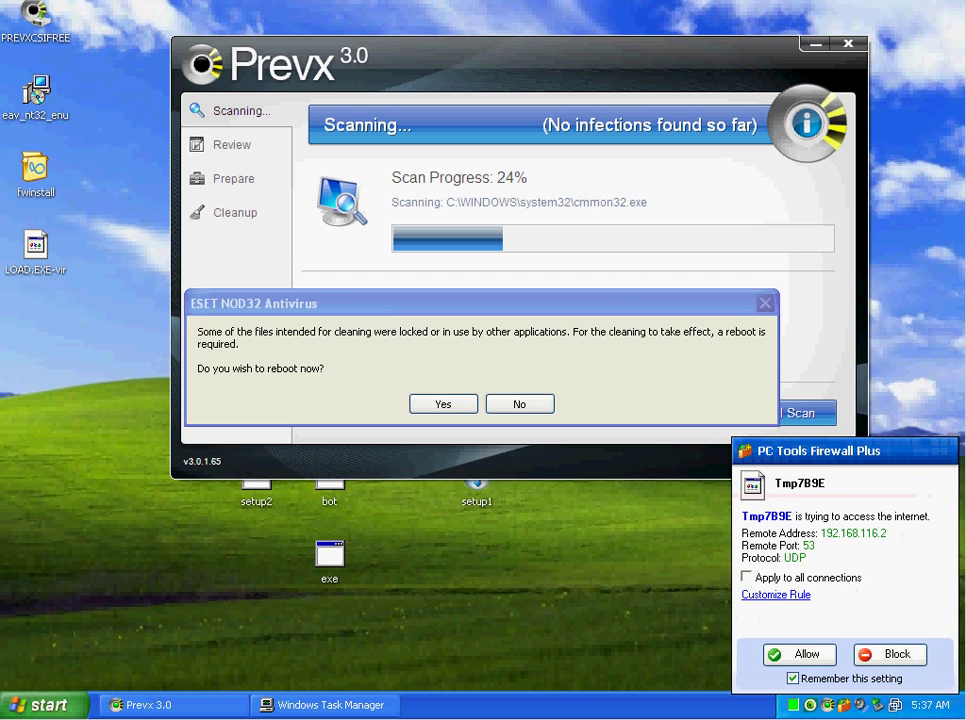
{"action": "left_click", "coordinate": [938, 540]}
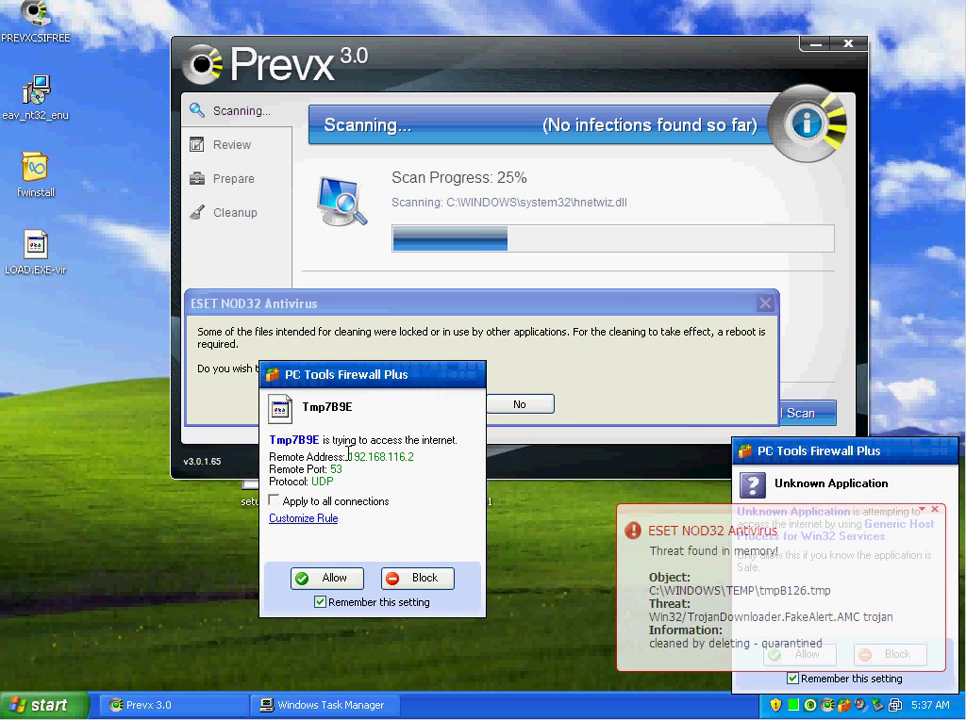
- Block Tmp7B9E from accessing the internet and decline the reboot requested by ESET NOD32 Antivirus
{"action": "left_click", "coordinate": [422, 577]}
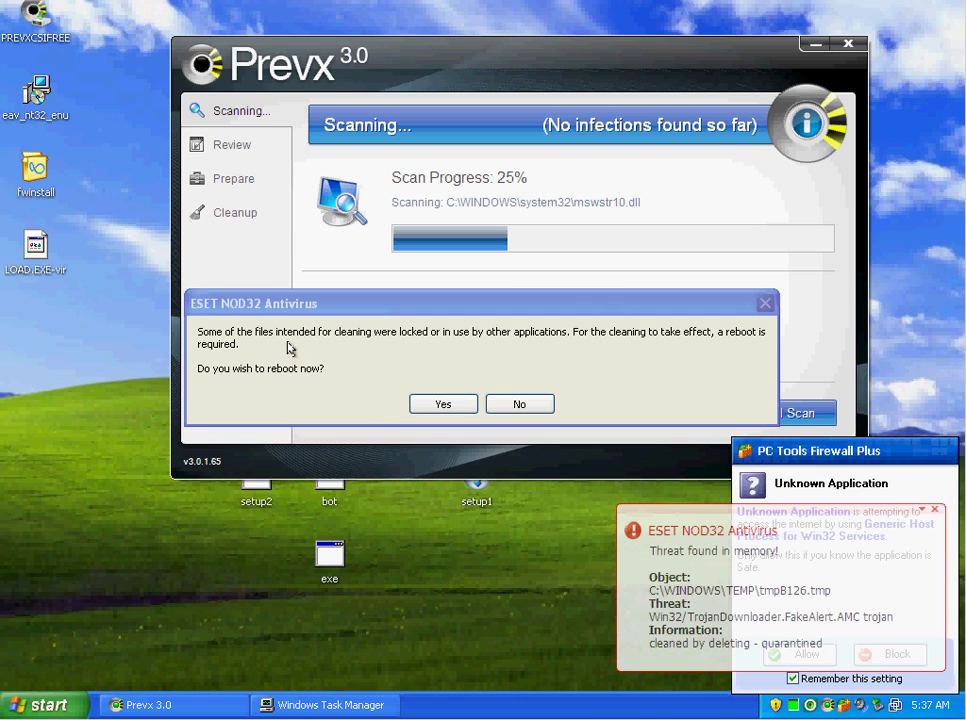
{"action": "left_click_drag", "start_coordinate": [338, 304], "coordinate": [197, 412]}
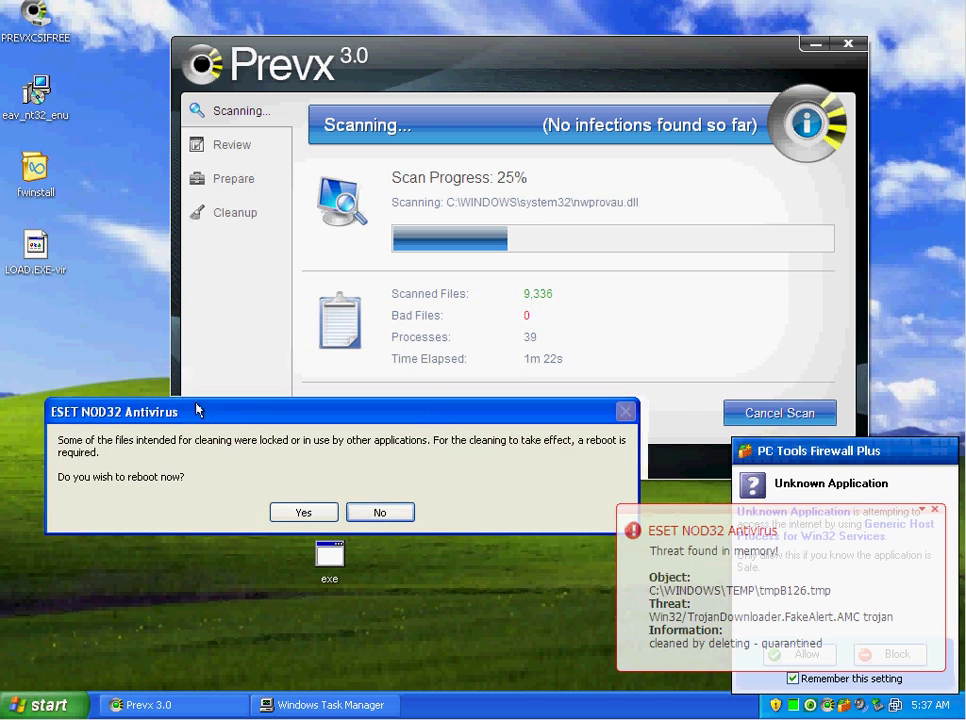
{"action": "left_click", "coordinate": [380, 513]}
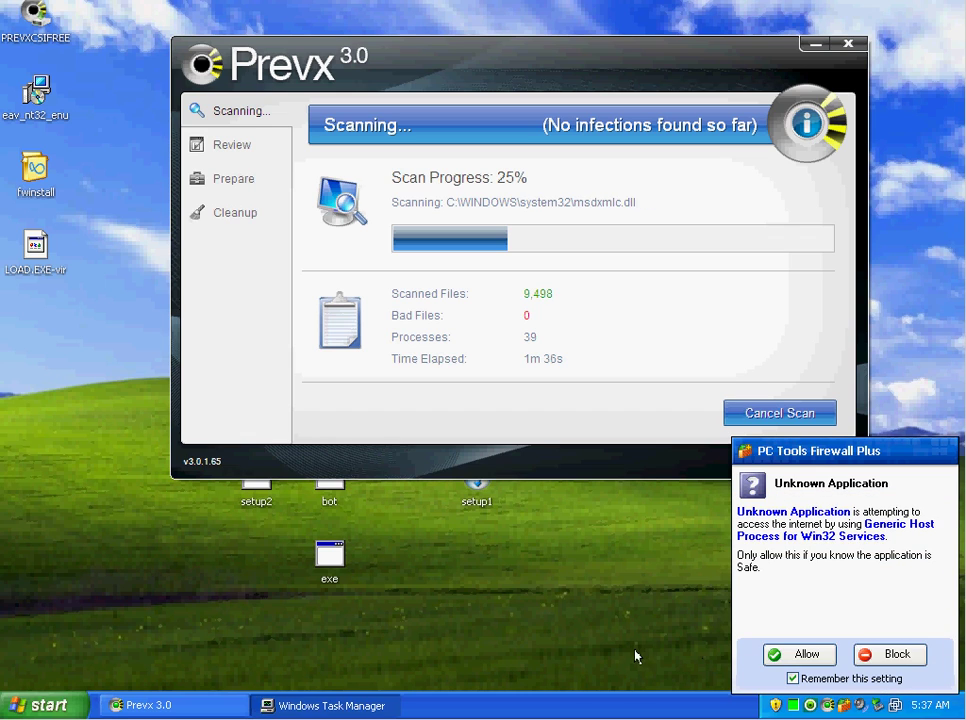
- Block Unknown Application's internet access through both Generic Host Process and Run a DLL as an App, and allow the semdpx driver to load
{"action": "left_click", "coordinate": [895, 668]}
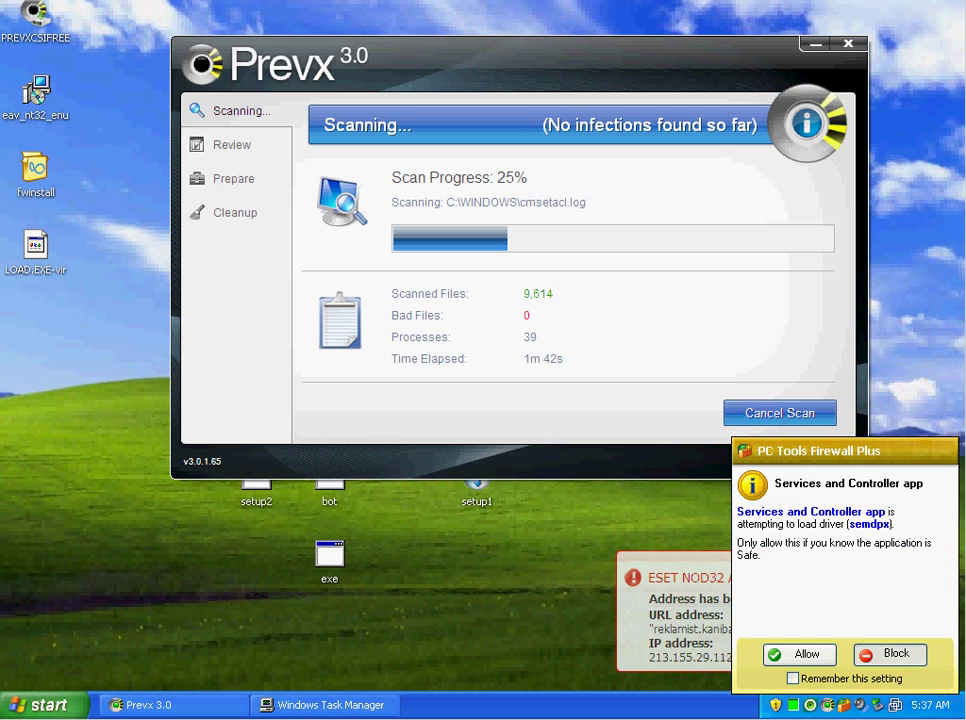
{"action": "left_click", "coordinate": [800, 654]}
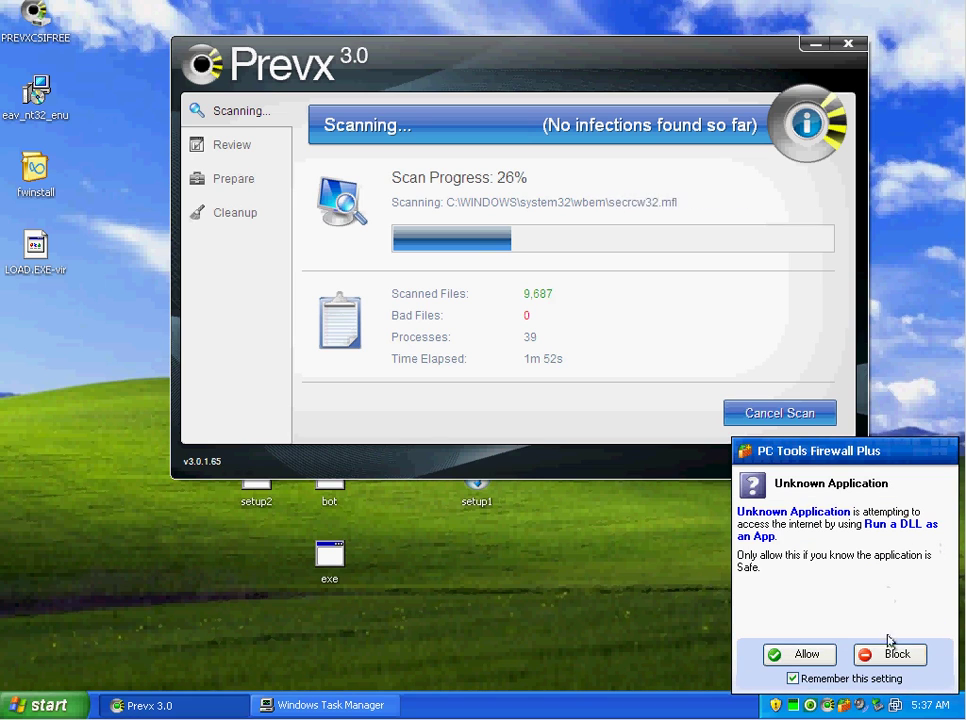
{"action": "left_click", "coordinate": [888, 650]}
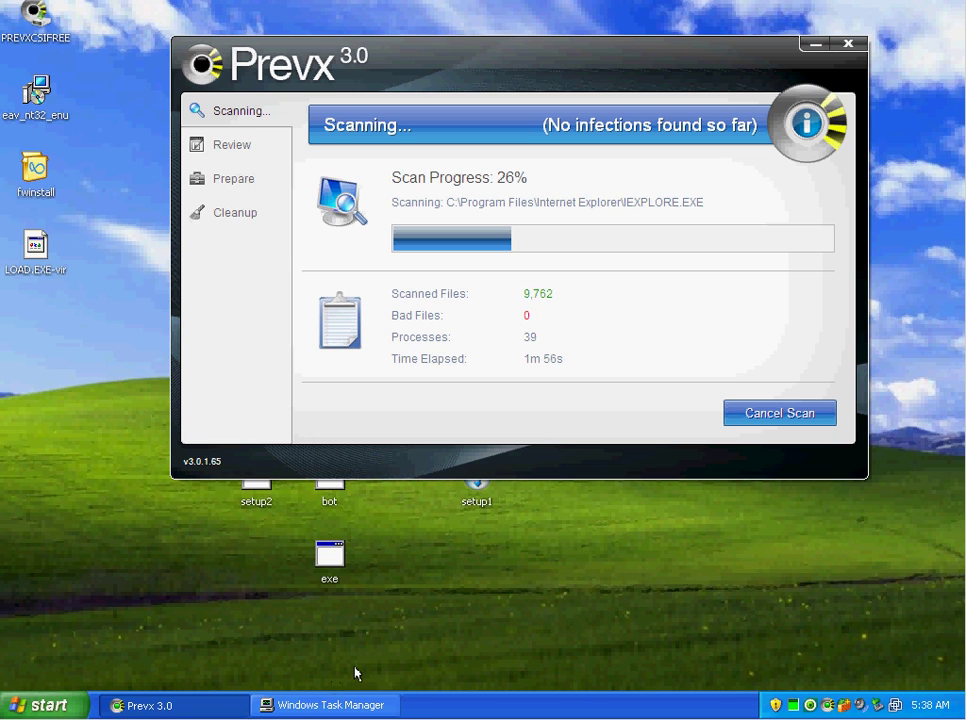
- Move the Prevx window aside, restore Task Manager, and examine the running processes sorted by image name
{"action": "left_click_drag", "start_coordinate": [376, 91], "coordinate": [475, 100]}
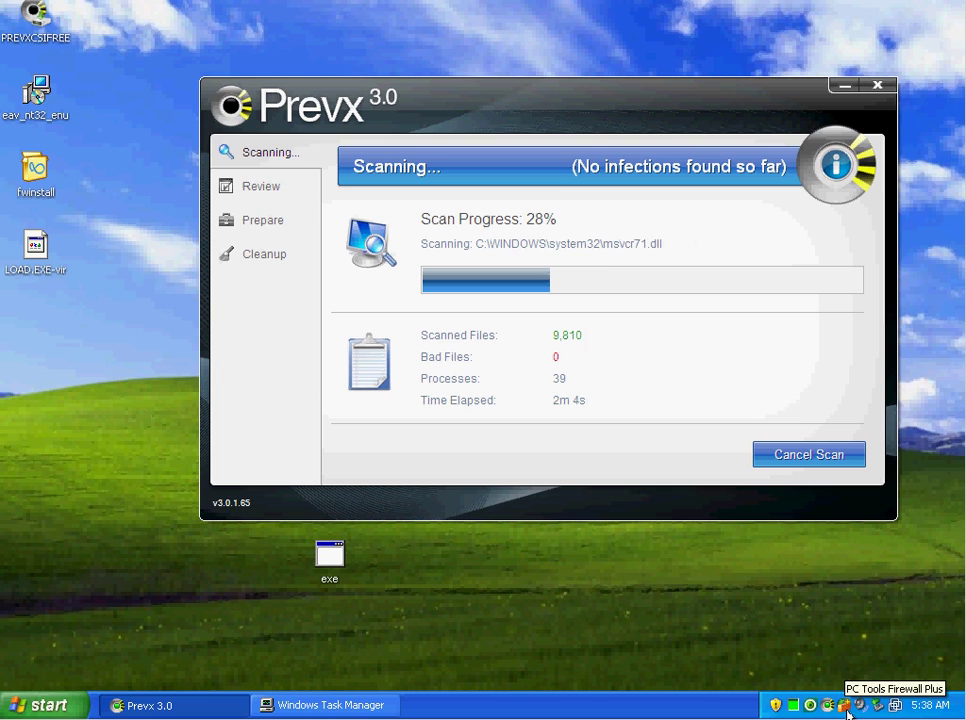
{"action": "double_click", "coordinate": [791, 709]}
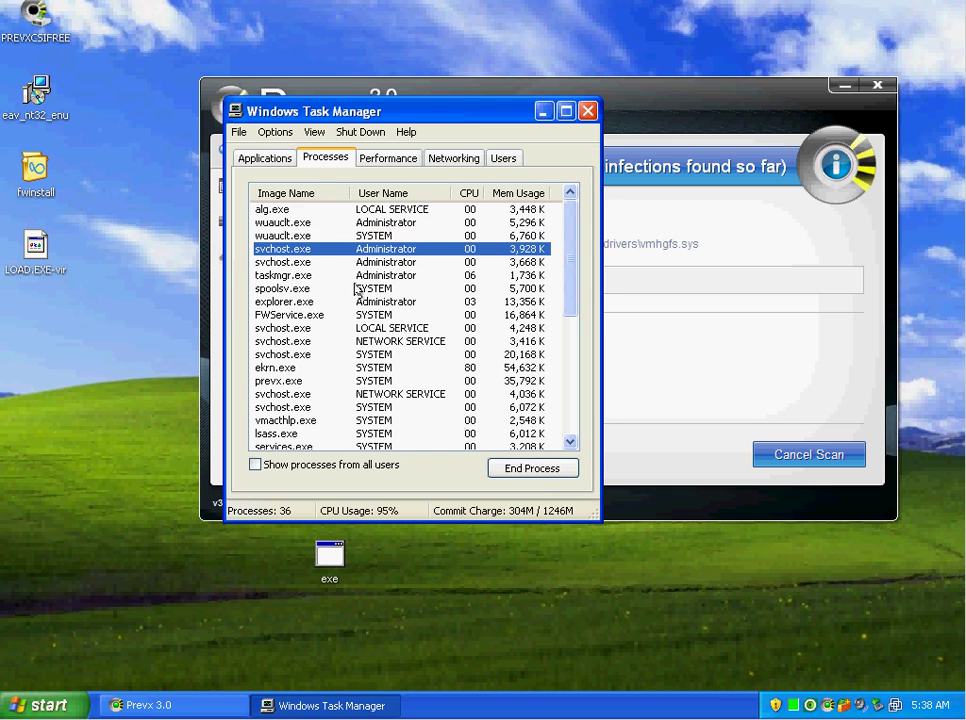
{"action": "left_click", "coordinate": [272, 193]}
{"action": "left_click", "coordinate": [303, 249]}
{"action": "scroll", "coordinate": [334, 287], "scroll_direction": "down", "scroll_amount": 6}
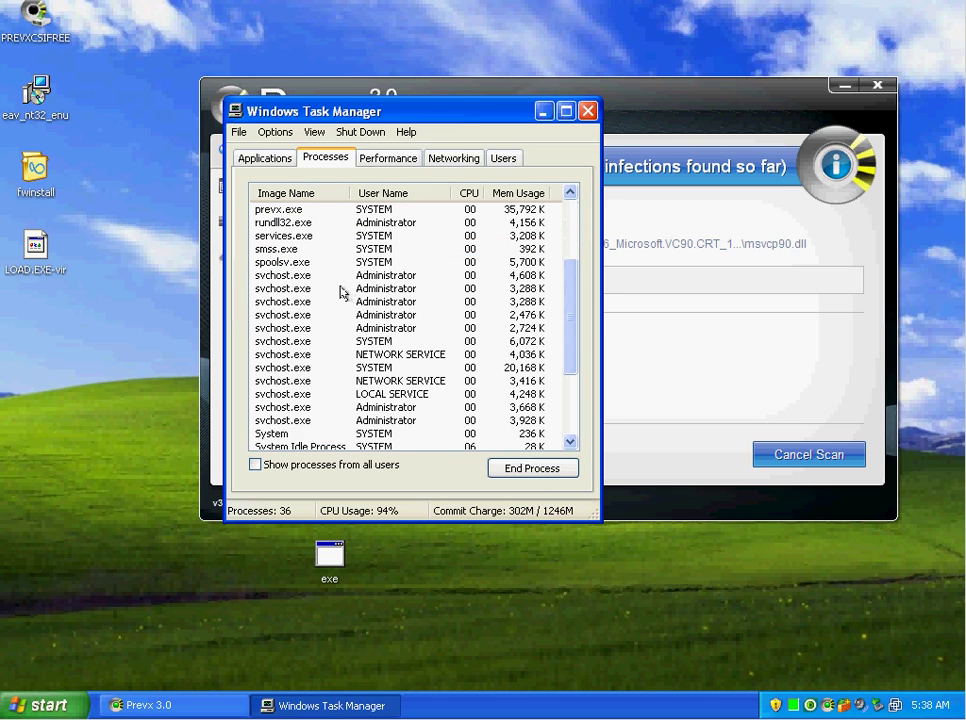
- Review the beginning of the process list and close Task Manager
{"action": "scroll", "coordinate": [330, 291], "scroll_direction": "up", "scroll_amount": 5}
{"action": "scroll", "coordinate": [330, 291], "scroll_direction": "up", "scroll_amount": 1}
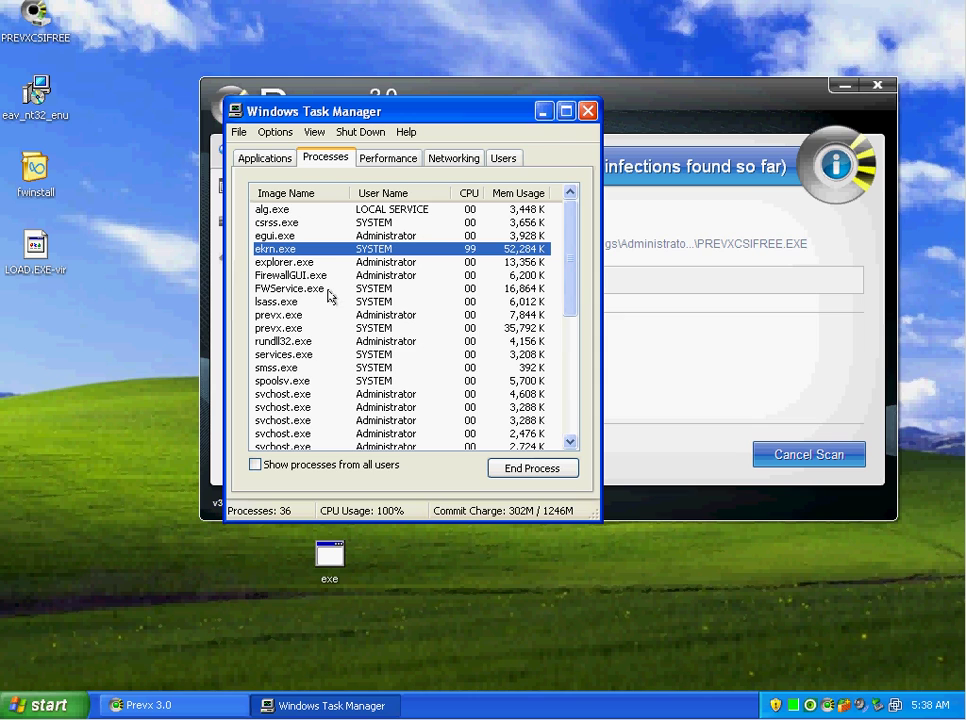
{"action": "left_click", "coordinate": [587, 111]}
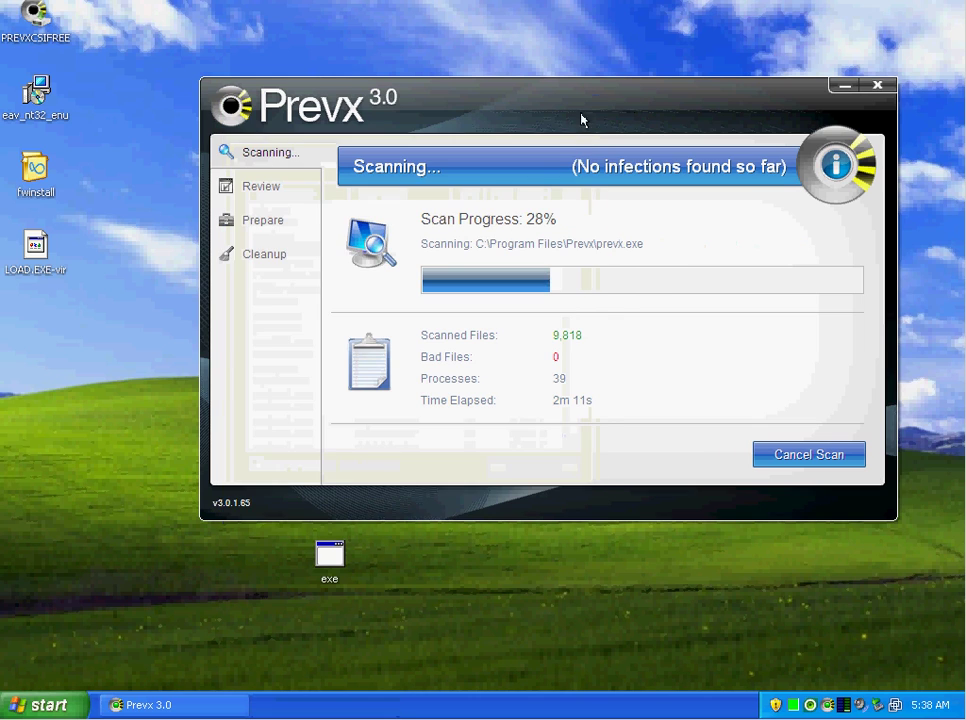
- Launch Registry Editor by running regedt32
{"action": "left_click", "coordinate": [75, 697]}
{"action": "left_click", "coordinate": [244, 627]}
{"action": "type", "text": "regedt32"}
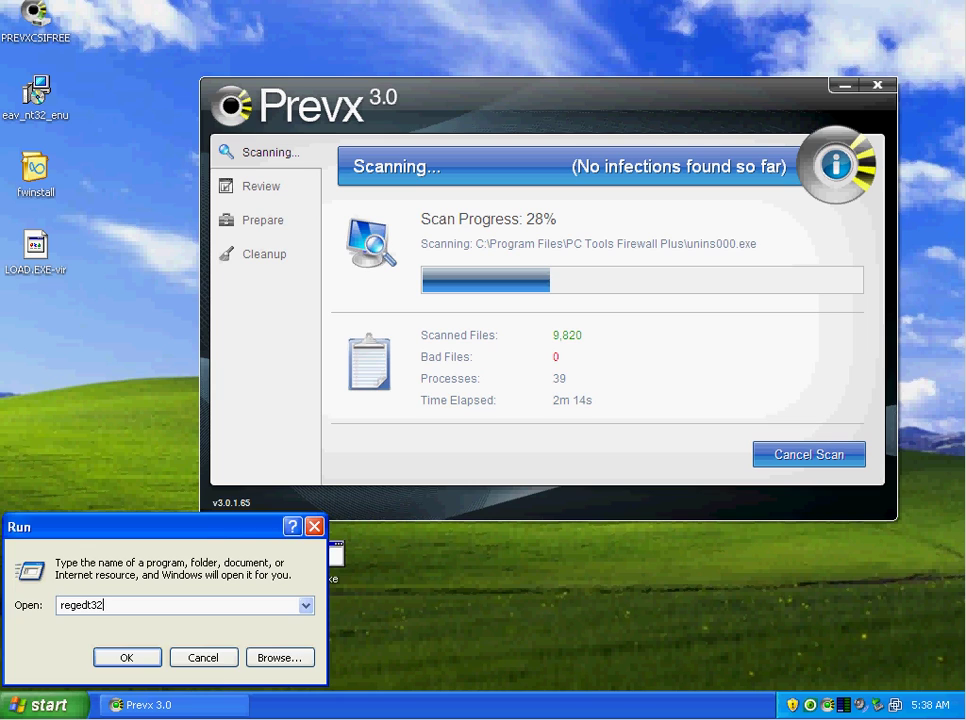
{"action": "key", "text": "Return"}
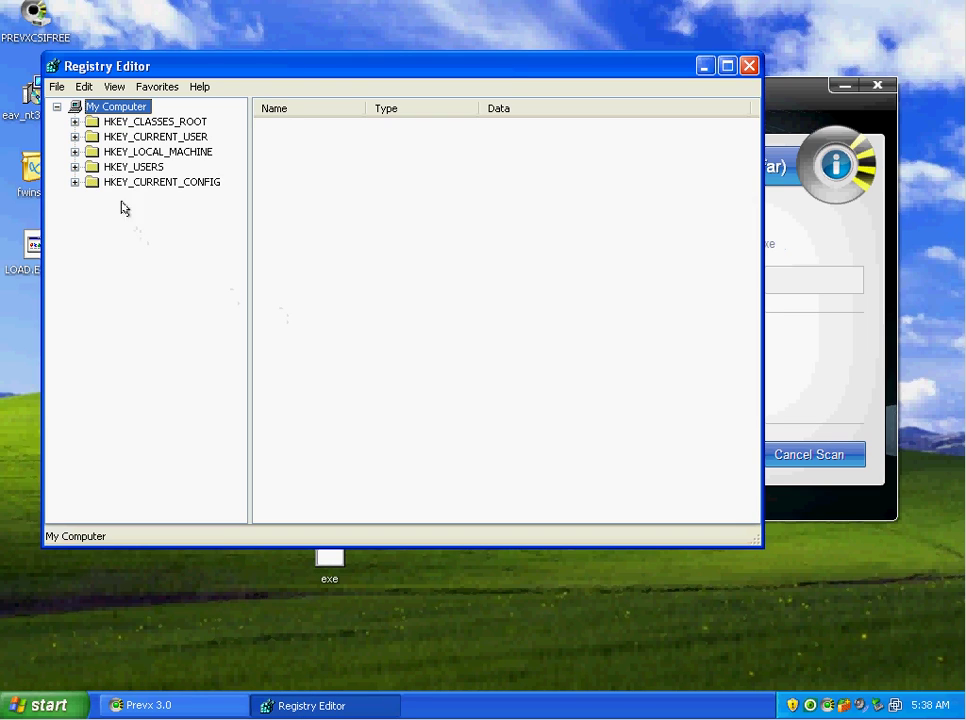
- Expand HKEY_LOCAL_MACHINE\SOFTWARE and inspect the C07ft5Y key and its WinXP subkey
{"action": "left_click", "coordinate": [74, 152]}
{"action": "left_click", "coordinate": [92, 211]}
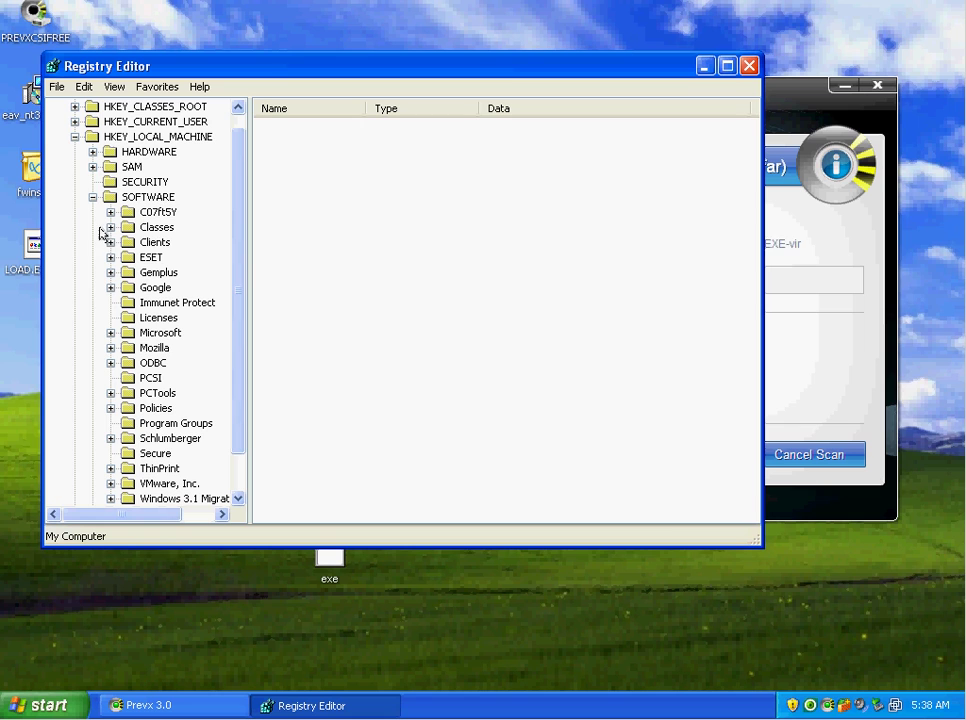
{"action": "double_click", "coordinate": [158, 212]}
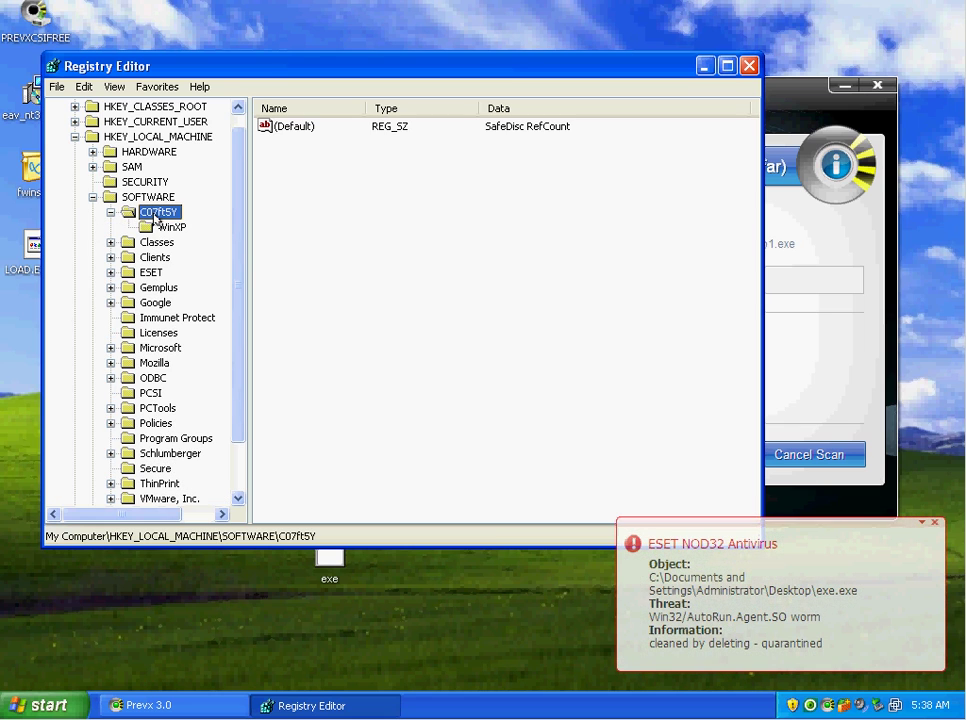
{"action": "left_click", "coordinate": [172, 227]}
{"action": "left_click", "coordinate": [153, 213]}
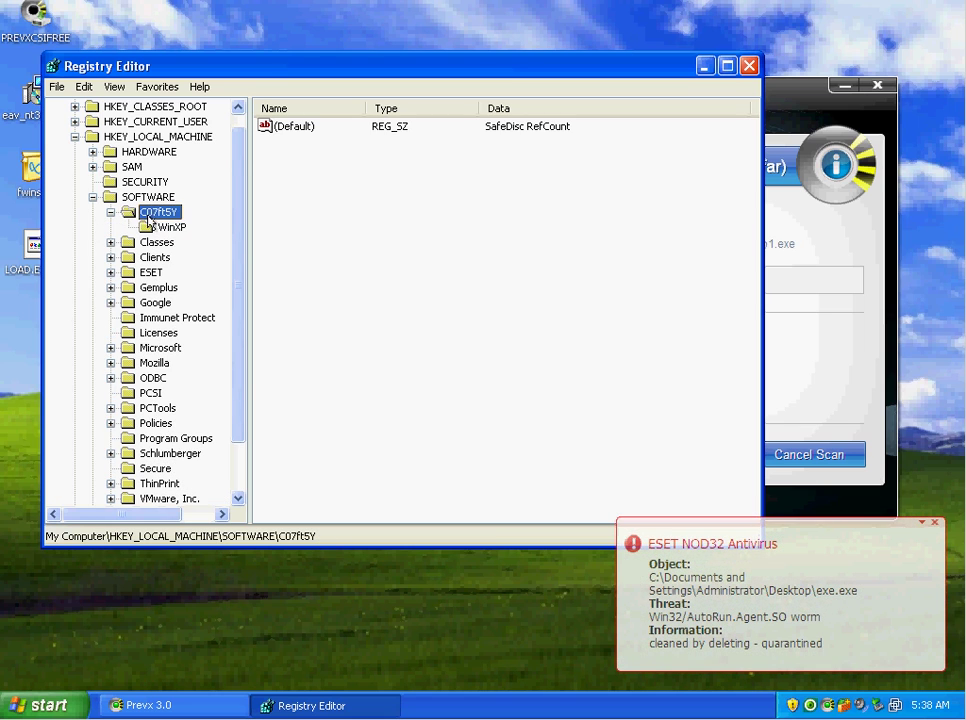
- Collapse the C07ft5Y key and inspect the Immunet Protect and PCSI keys under HKEY_LOCAL_MACHINE\SOFTWARE
{"action": "scroll", "coordinate": [147, 220], "scroll_direction": "down", "scroll_amount": 1}
{"action": "scroll", "coordinate": [155, 229], "scroll_direction": "down", "scroll_amount": 1}
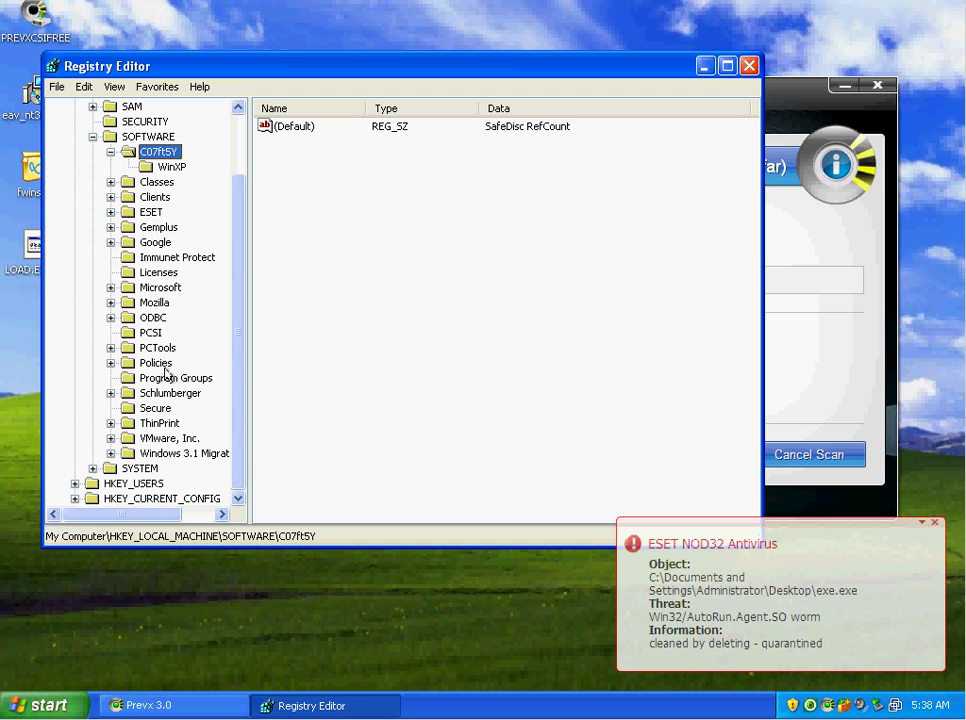
{"action": "left_click", "coordinate": [110, 152]}
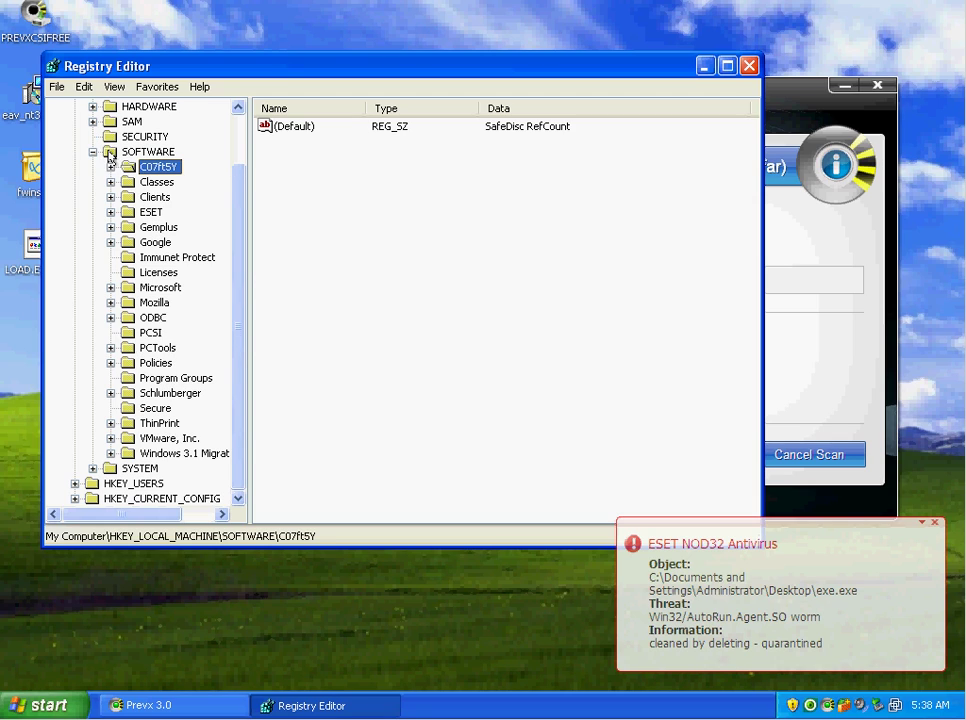
{"action": "left_click", "coordinate": [152, 294]}
{"action": "left_click", "coordinate": [165, 257]}
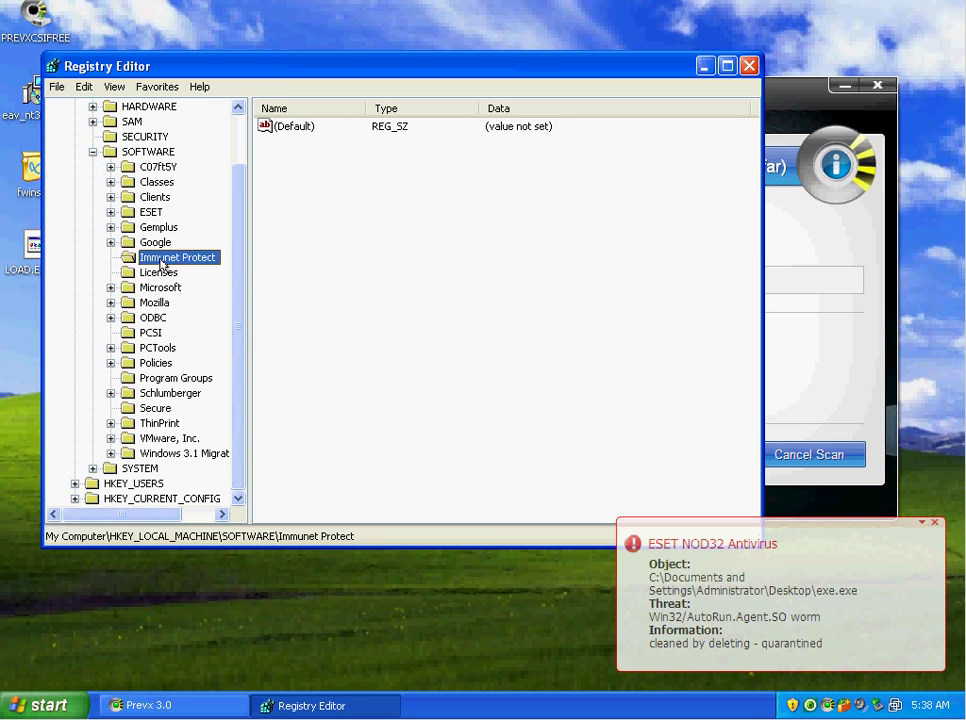
{"action": "key", "text": "p"}
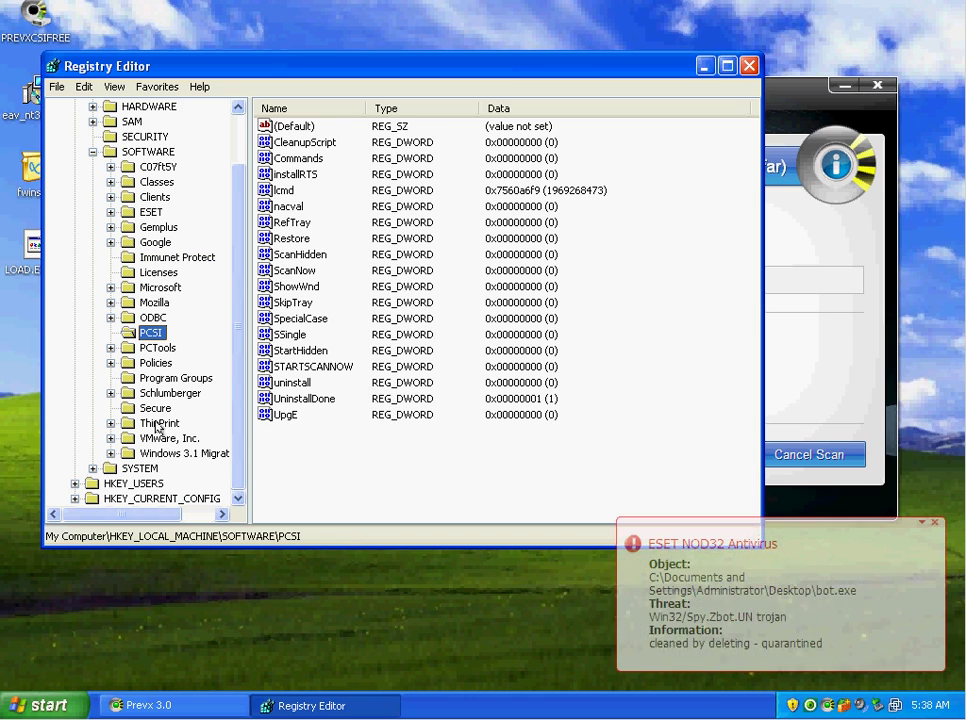
- Show the startup entries in HKEY_LOCAL_MACHINE\SOFTWARE\Microsoft\Windows\CurrentVersion\Run, widening the key tree to make the names readable
{"action": "left_click", "coordinate": [93, 151]}
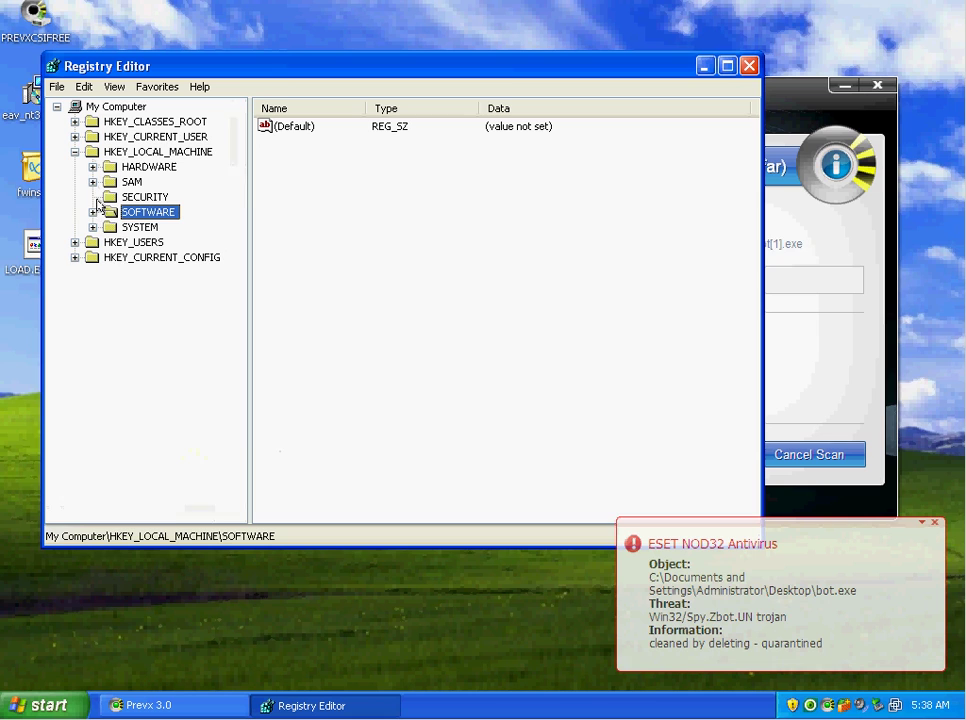
{"action": "double_click", "coordinate": [150, 212]}
{"action": "scroll", "coordinate": [120, 275], "scroll_direction": "down", "scroll_amount": 1}
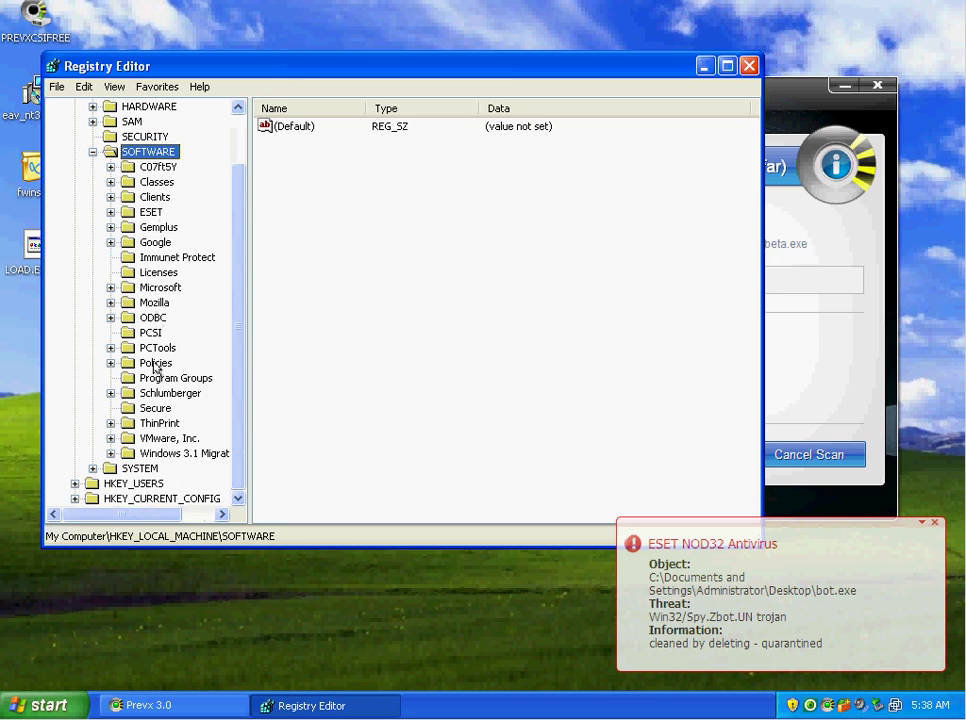
{"action": "double_click", "coordinate": [163, 286]}
{"action": "scroll", "coordinate": [165, 300], "scroll_direction": "down", "scroll_amount": 20}
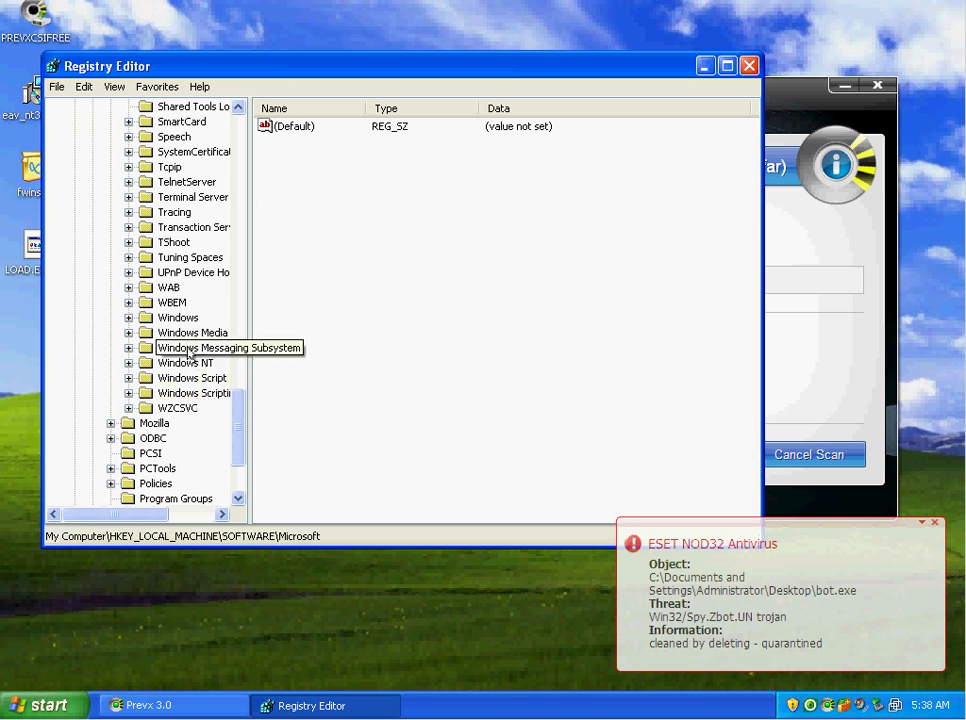
{"action": "double_click", "coordinate": [180, 318]}
{"action": "double_click", "coordinate": [195, 333]}
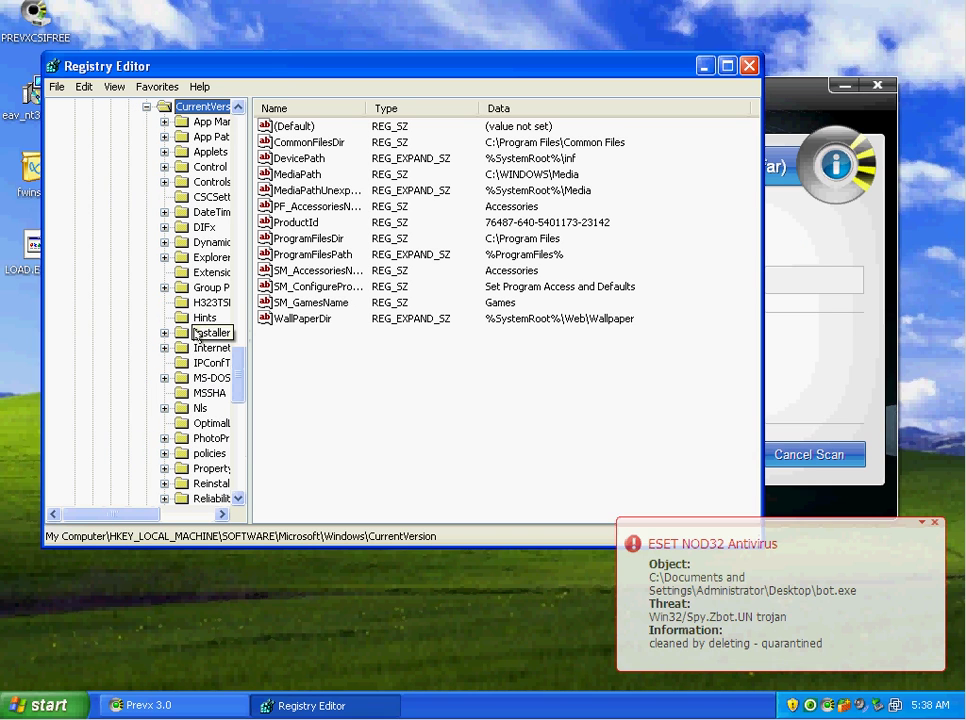
{"action": "left_click_drag", "start_coordinate": [240, 395], "coordinate": [300, 400]}
{"action": "left_click", "coordinate": [202, 257]}
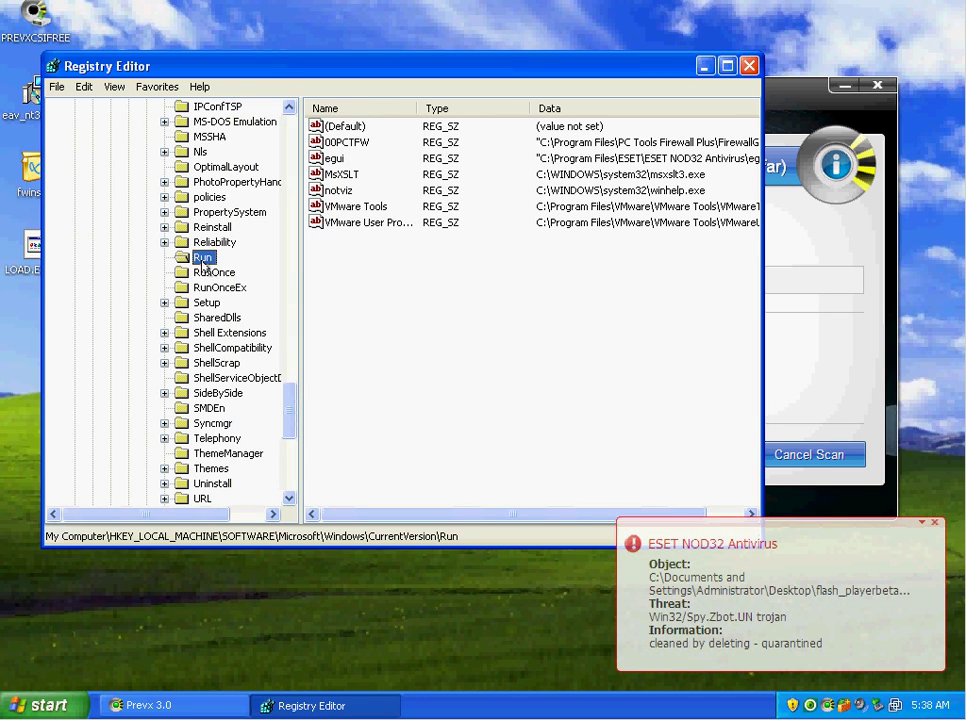
- Point out the MsXSLT and notviz startup entries in the Run key, together and individually
{"action": "left_click", "coordinate": [340, 190]}
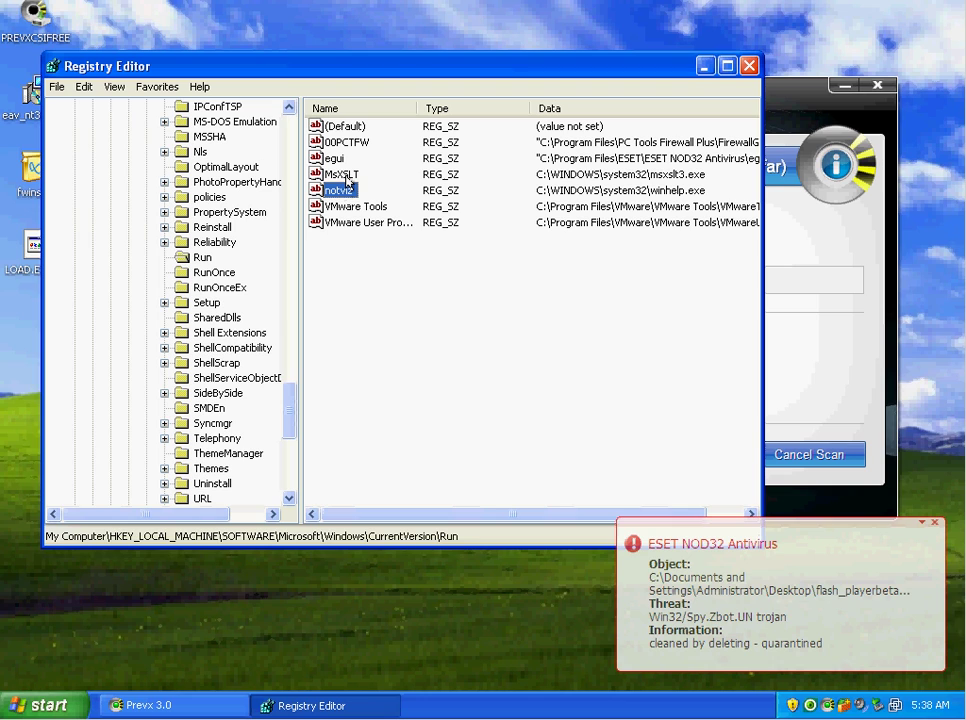
{"action": "left_click", "coordinate": [346, 176], "text": "shift"}
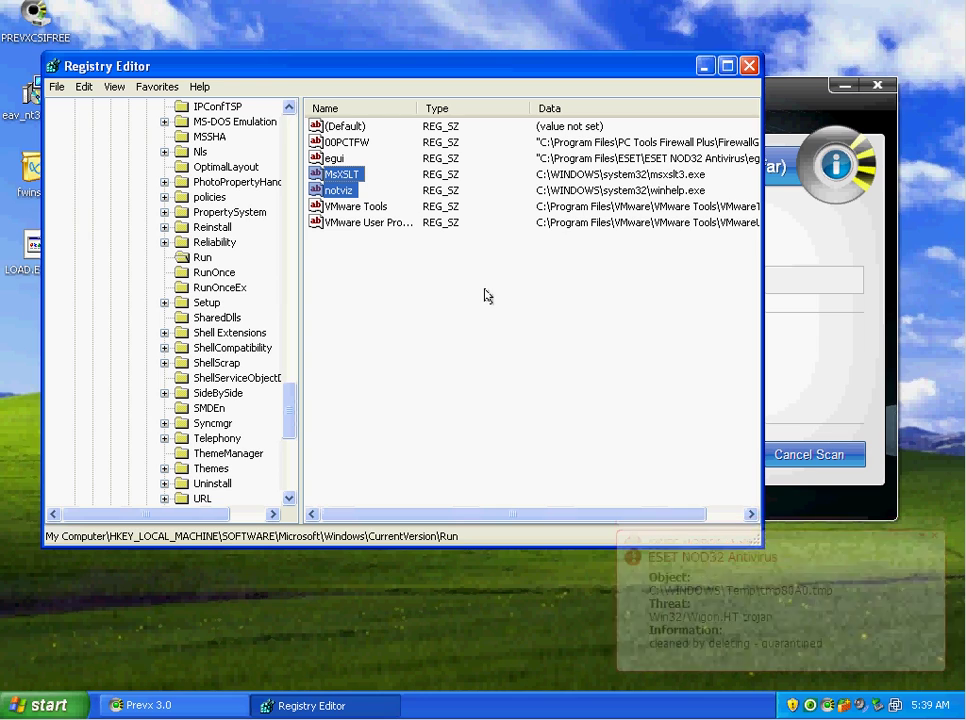
{"action": "left_click", "coordinate": [338, 192]}
{"action": "left_click", "coordinate": [341, 176]}
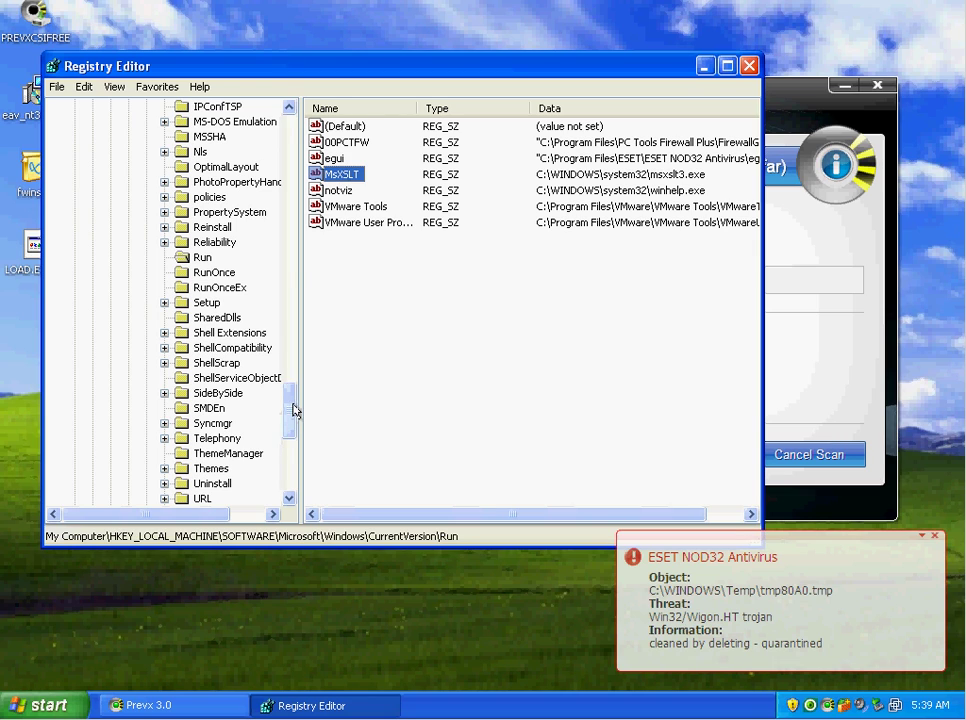
- Check the RunOnce and RunOnceEx keys under CurrentVersion and return to the Run key
{"action": "scroll", "coordinate": [292, 412], "scroll_direction": "down", "scroll_amount": 1}
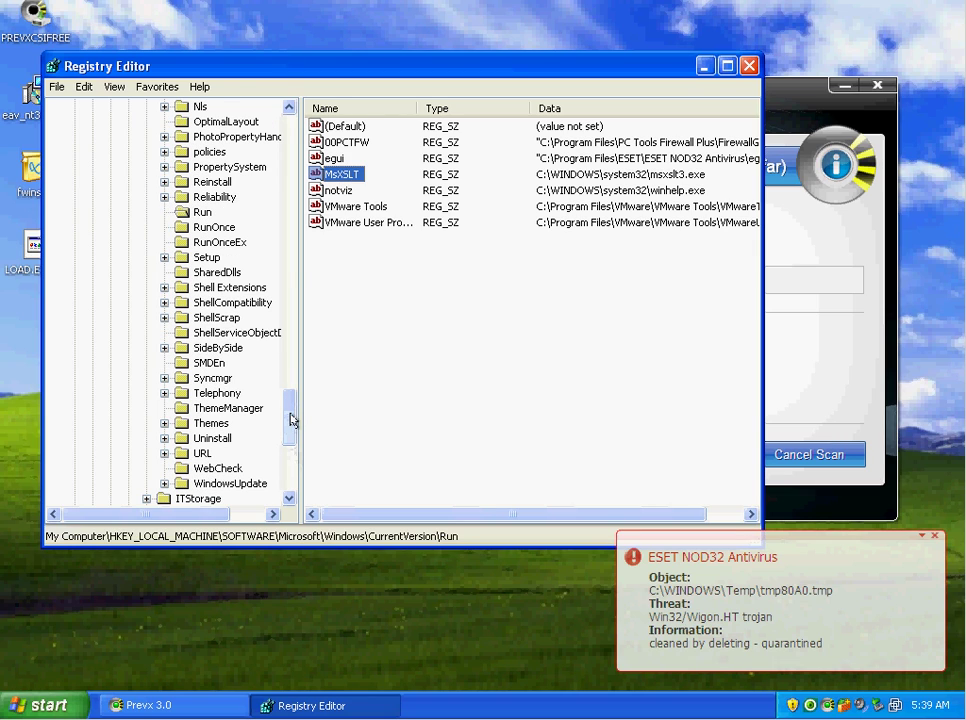
{"action": "scroll", "coordinate": [287, 425], "scroll_direction": "down", "scroll_amount": 1}
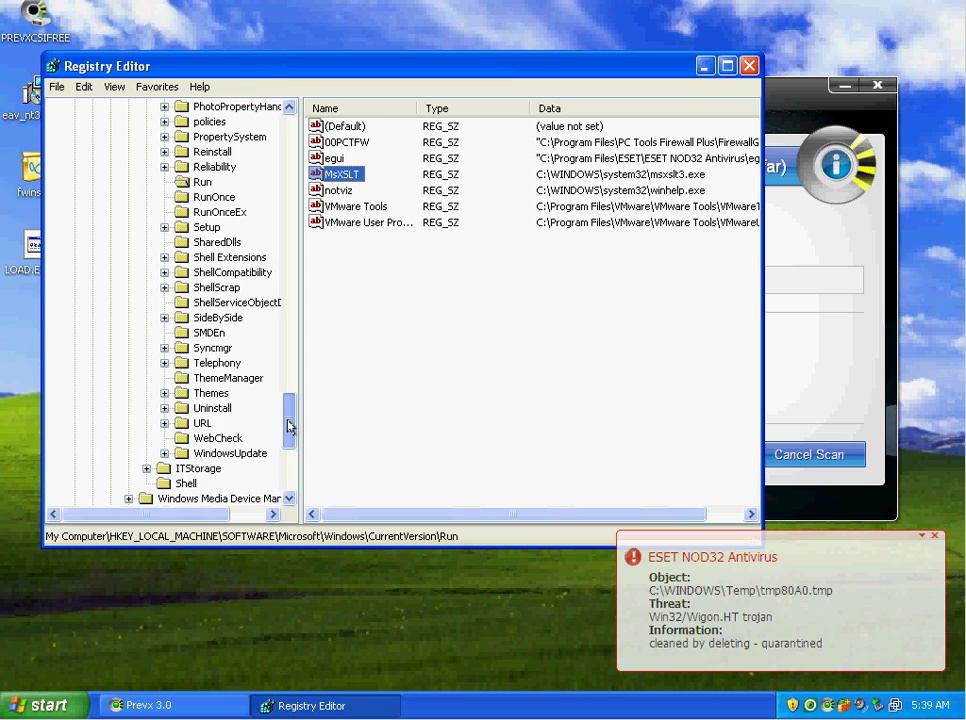
{"action": "scroll", "coordinate": [289, 423], "scroll_direction": "up", "scroll_amount": 1}
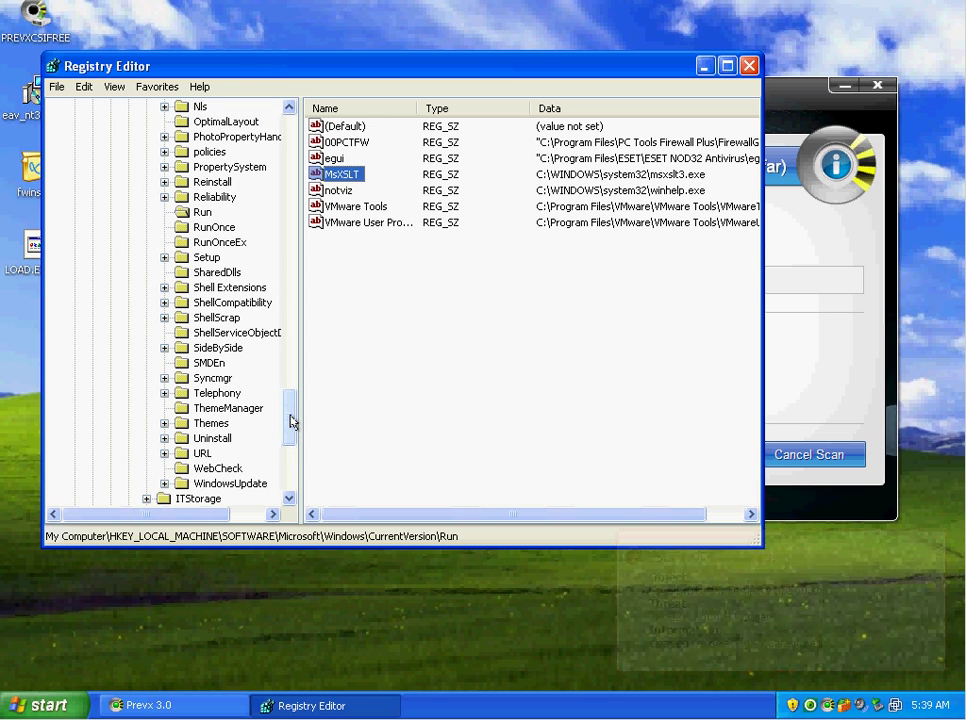
{"action": "left_click", "coordinate": [205, 227]}
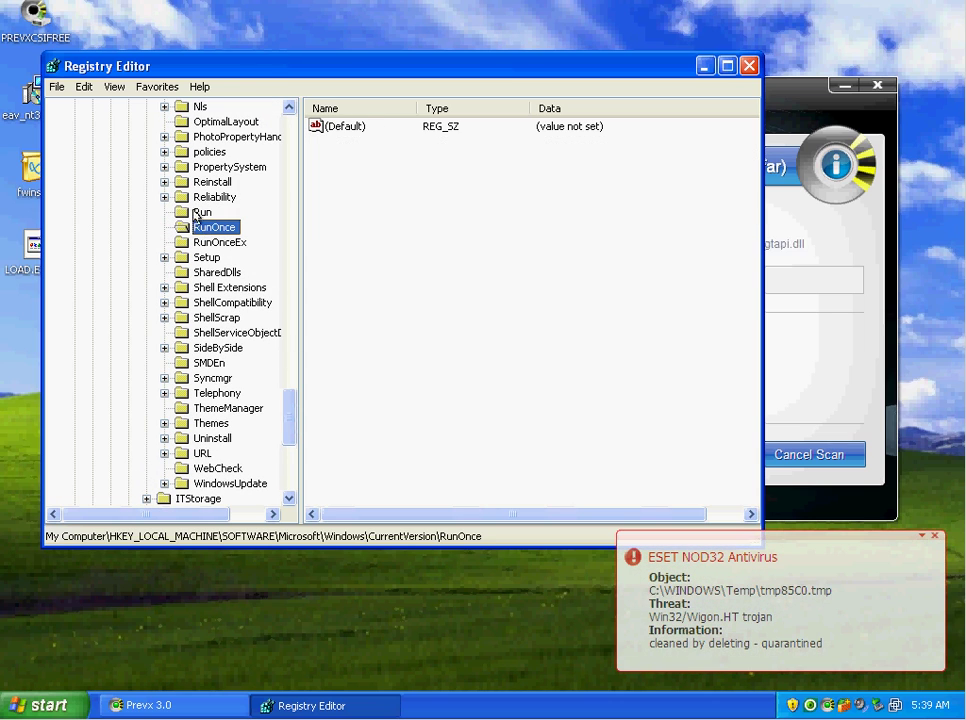
{"action": "key", "text": "Down"}
{"action": "key", "text": "Up"}
{"action": "key", "text": "Up"}
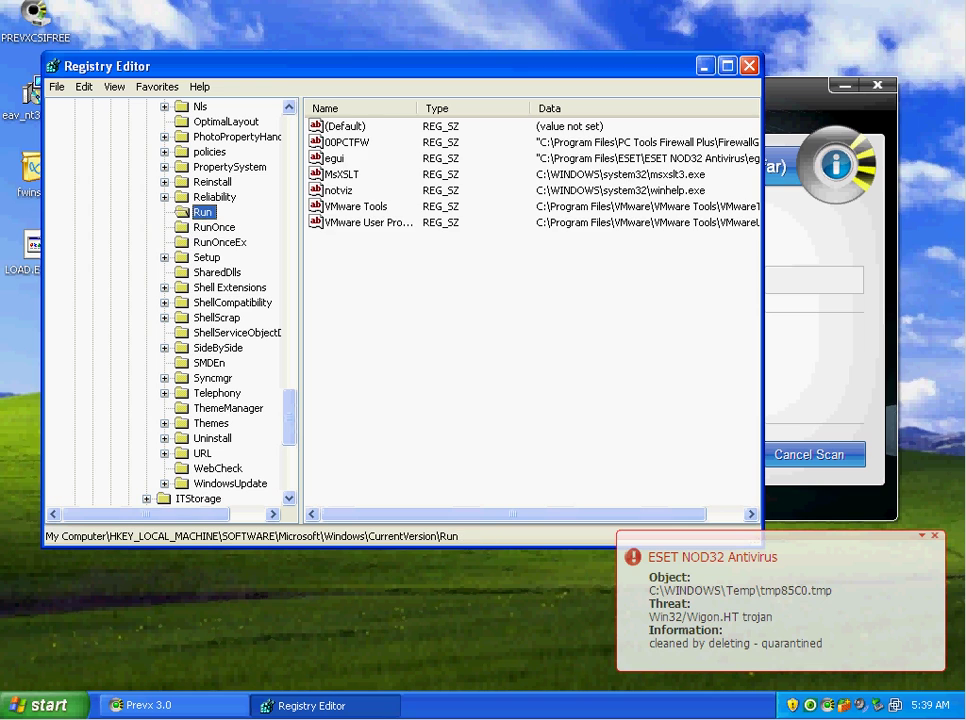
- Expand the WZCSVC key under Microsoft and inspect the values in its Parameters subkey
{"action": "left_click_drag", "start_coordinate": [291, 401], "coordinate": [287, 442]}
{"action": "left_click", "coordinate": [128, 332]}
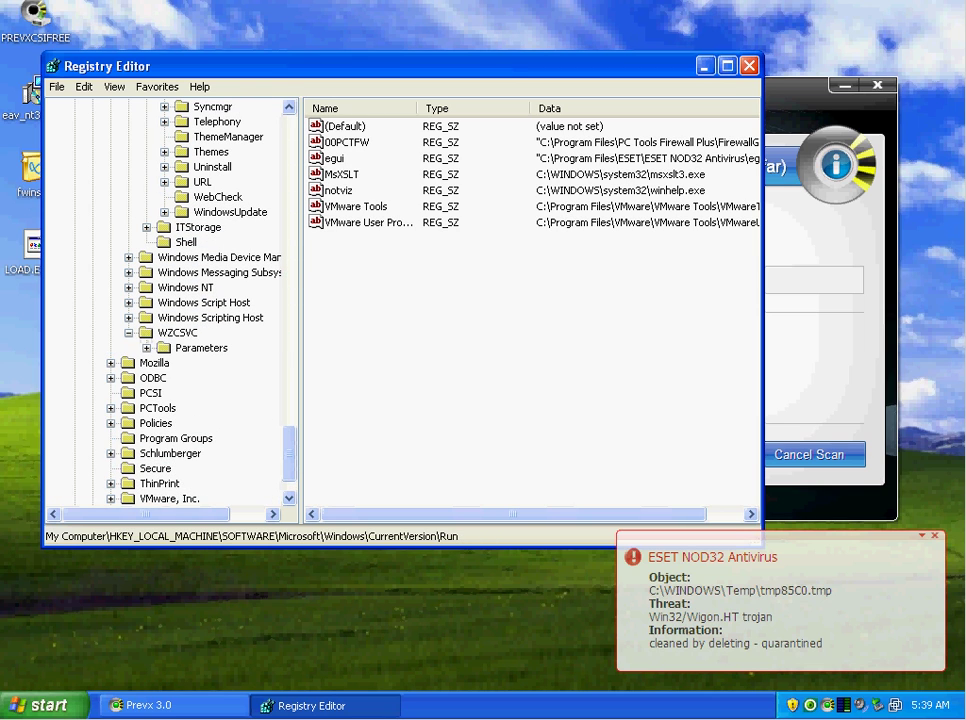
{"action": "double_click", "coordinate": [190, 348]}
{"action": "key", "text": "Left"}
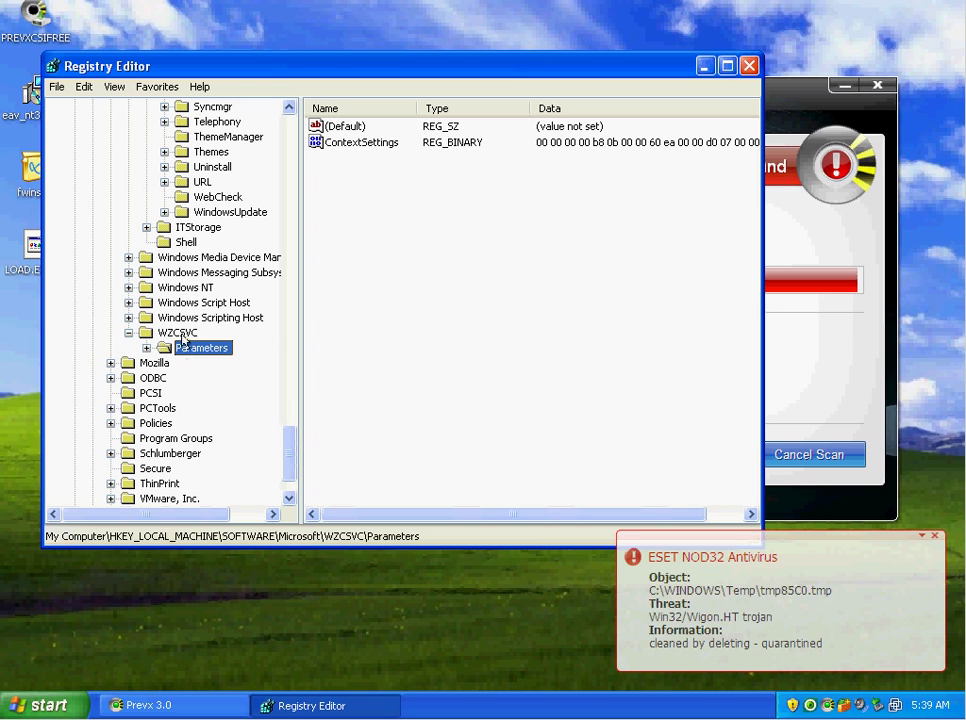
{"action": "key", "text": "Left"}
- Collapse the CurrentVersion and Microsoft keys, review the PCSI key again, and collapse the whole HKEY_LOCAL_MACHINE branch
{"action": "left_click_drag", "start_coordinate": [293, 449], "coordinate": [303, 365]}
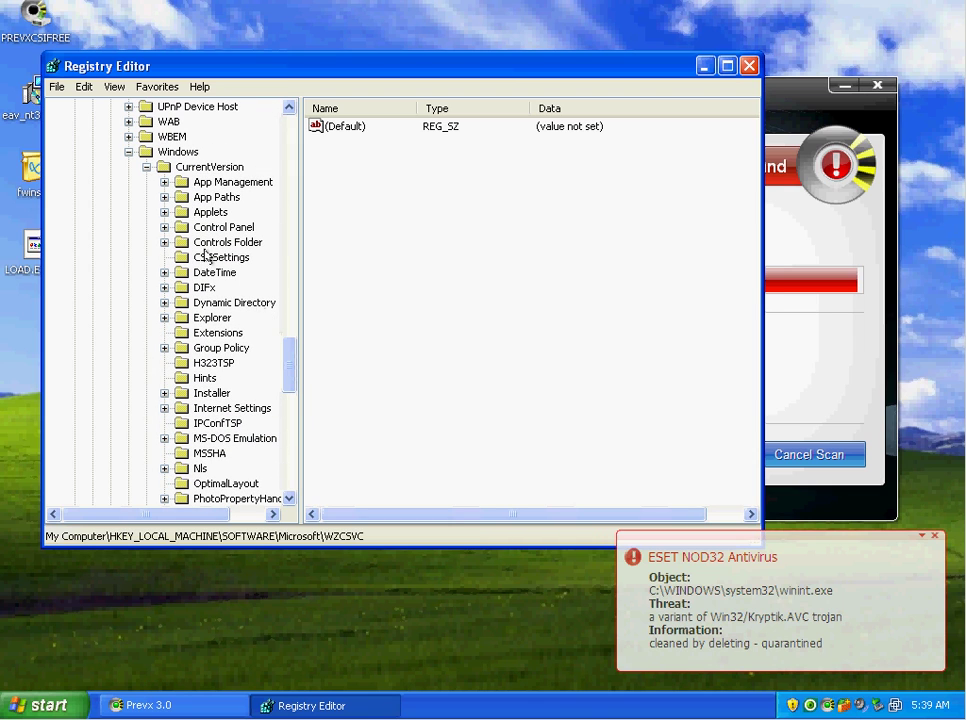
{"action": "left_click", "coordinate": [146, 167]}
{"action": "scroll", "coordinate": [150, 200], "scroll_direction": "up", "scroll_amount": 7}
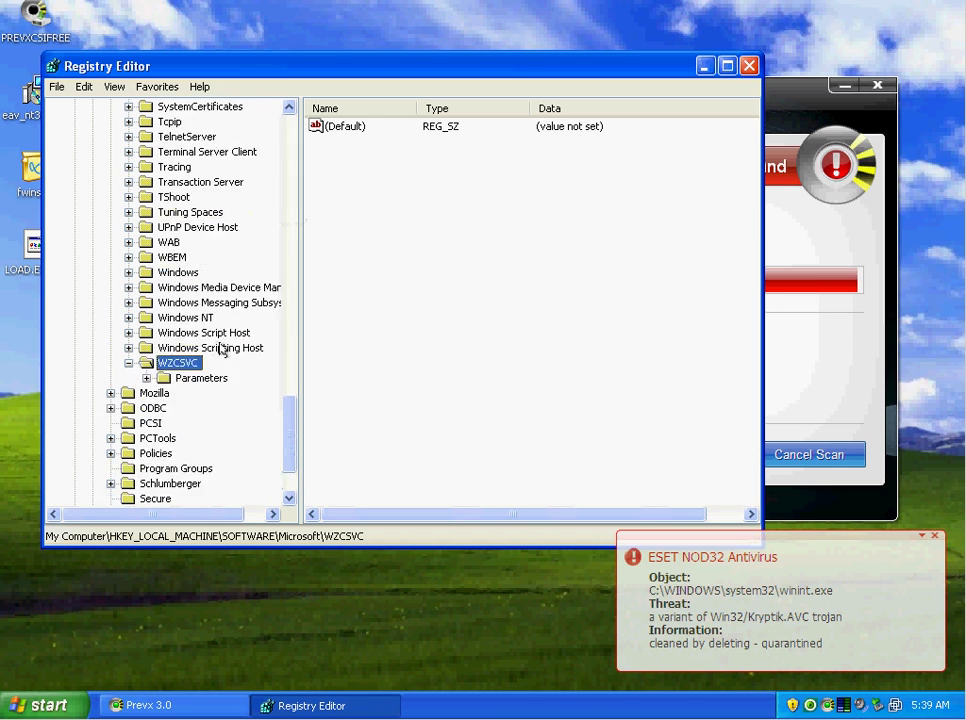
{"action": "scroll", "coordinate": [178, 374], "scroll_direction": "up", "scroll_amount": 20}
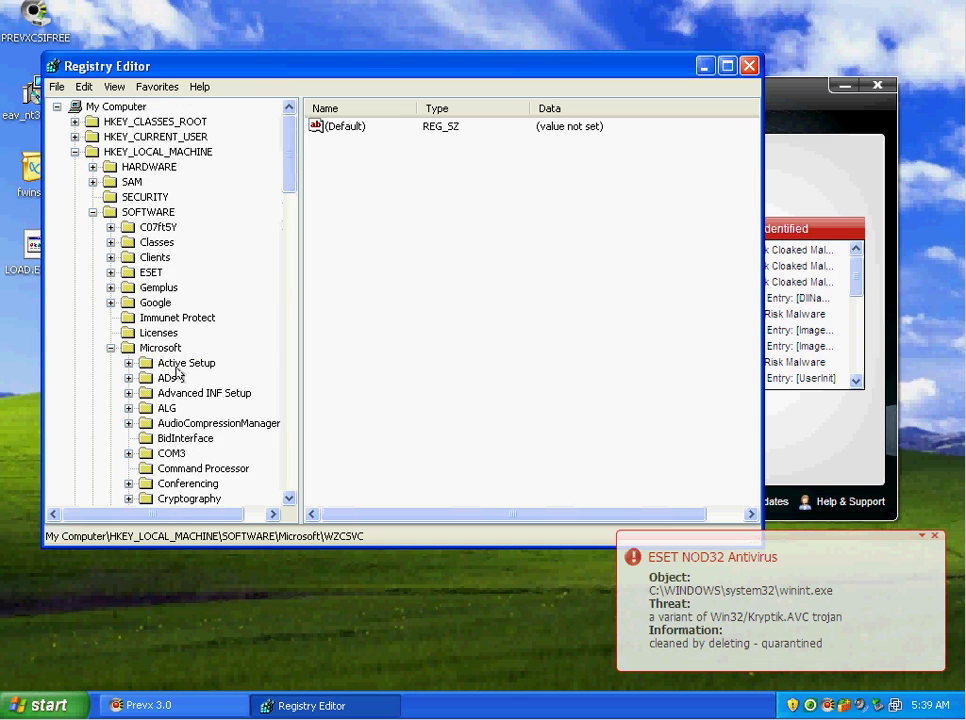
{"action": "left_click", "coordinate": [110, 349]}
{"action": "left_click", "coordinate": [150, 394]}
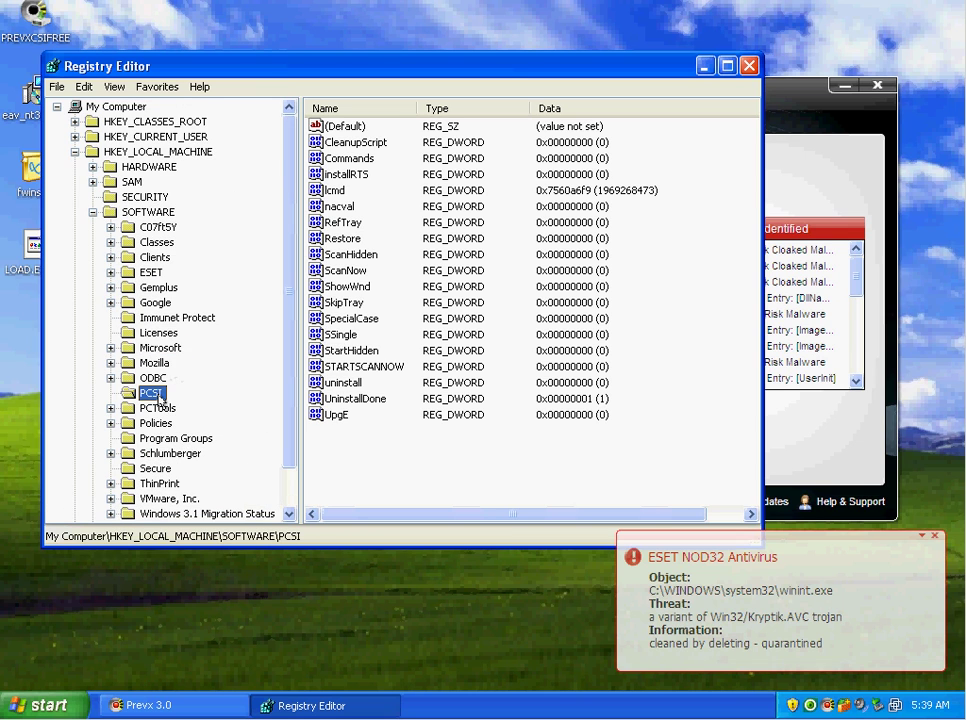
{"action": "scroll", "coordinate": [165, 402], "scroll_direction": "down", "scroll_amount": 1}
{"action": "scroll", "coordinate": [200, 310], "scroll_direction": "up", "scroll_amount": 1}
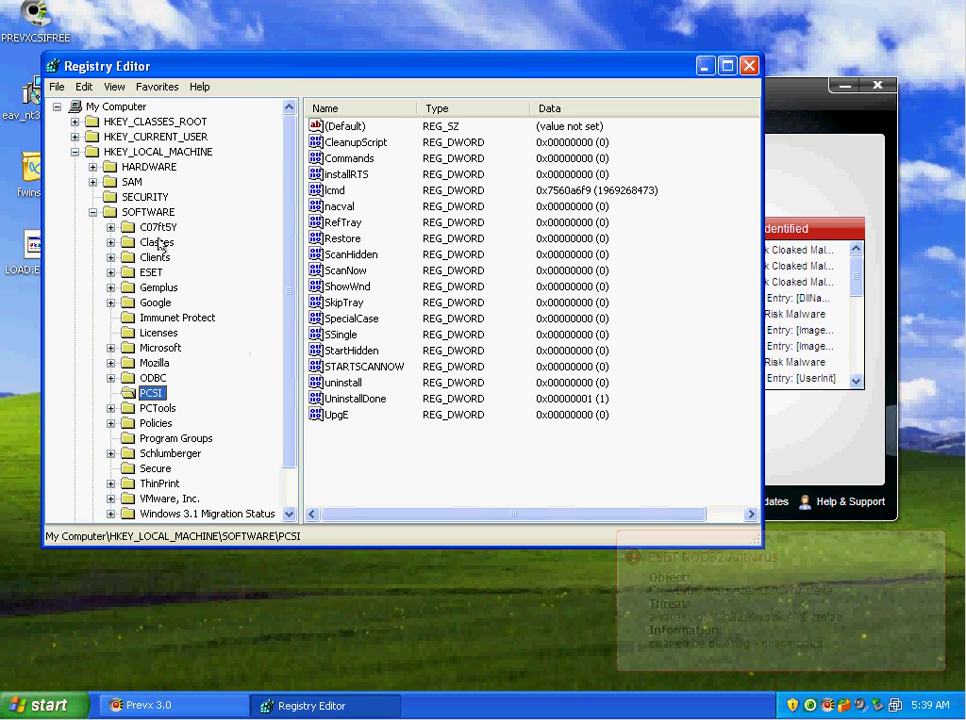
{"action": "left_click", "coordinate": [93, 212]}
{"action": "left_click", "coordinate": [74, 152]}
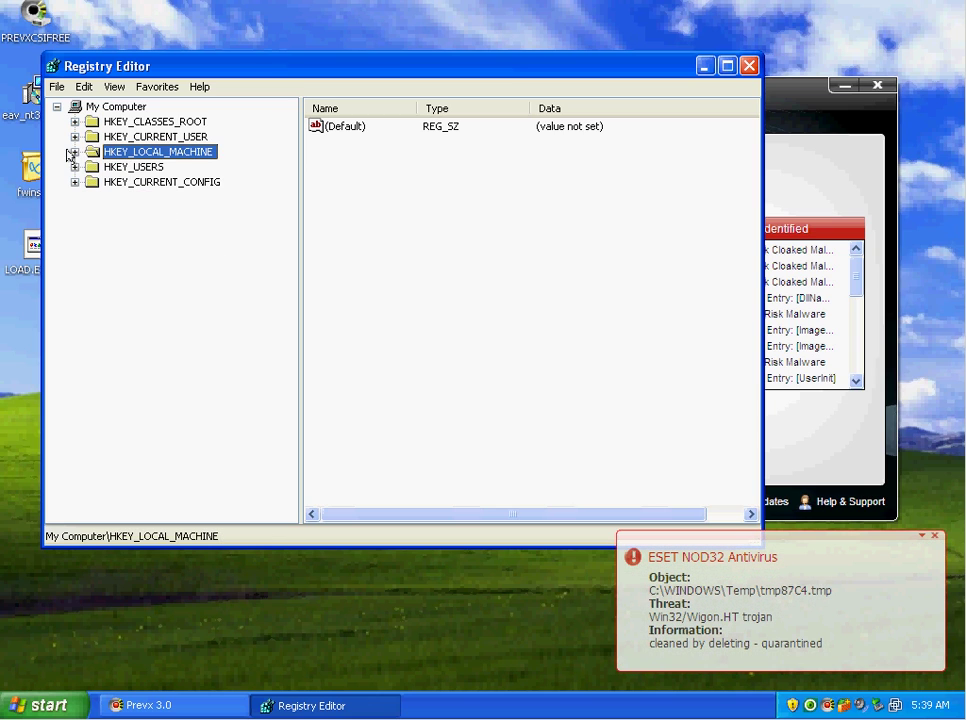
- Expand the HKEY_CURRENT_USER branch together with its Identities and Software keys
{"action": "left_click", "coordinate": [139, 137]}
{"action": "left_click", "coordinate": [73, 138]}
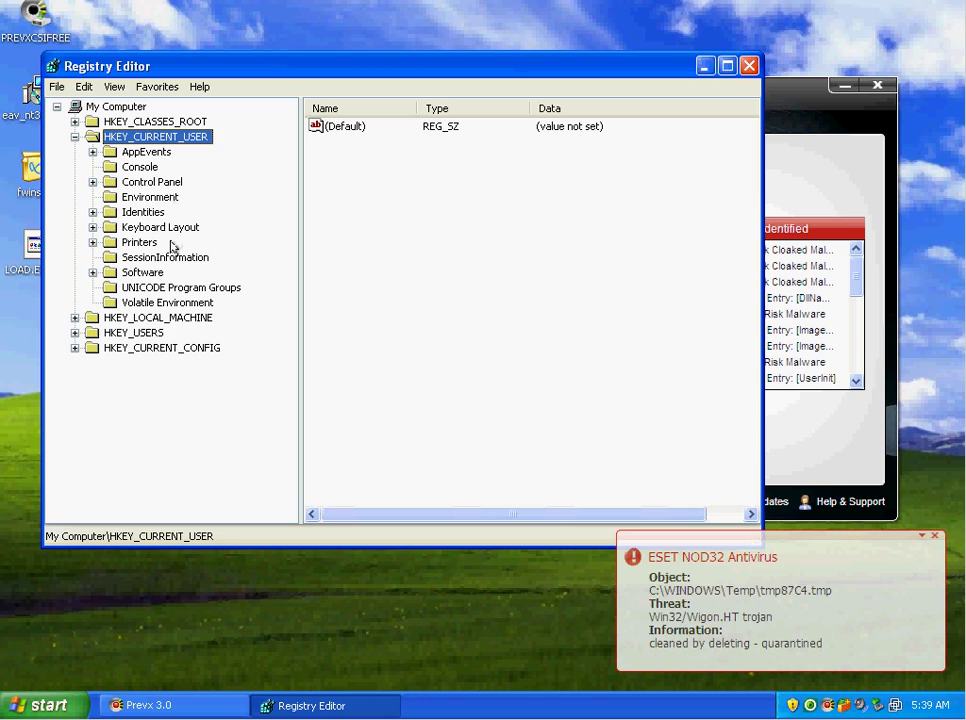
{"action": "left_click", "coordinate": [92, 212]}
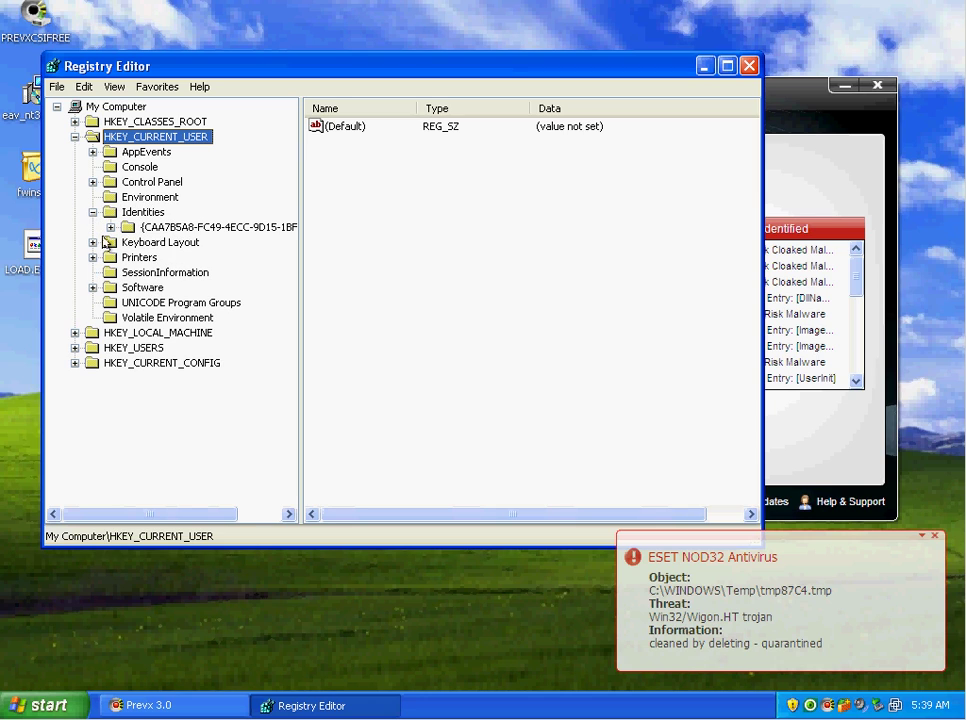
{"action": "left_click", "coordinate": [93, 288]}
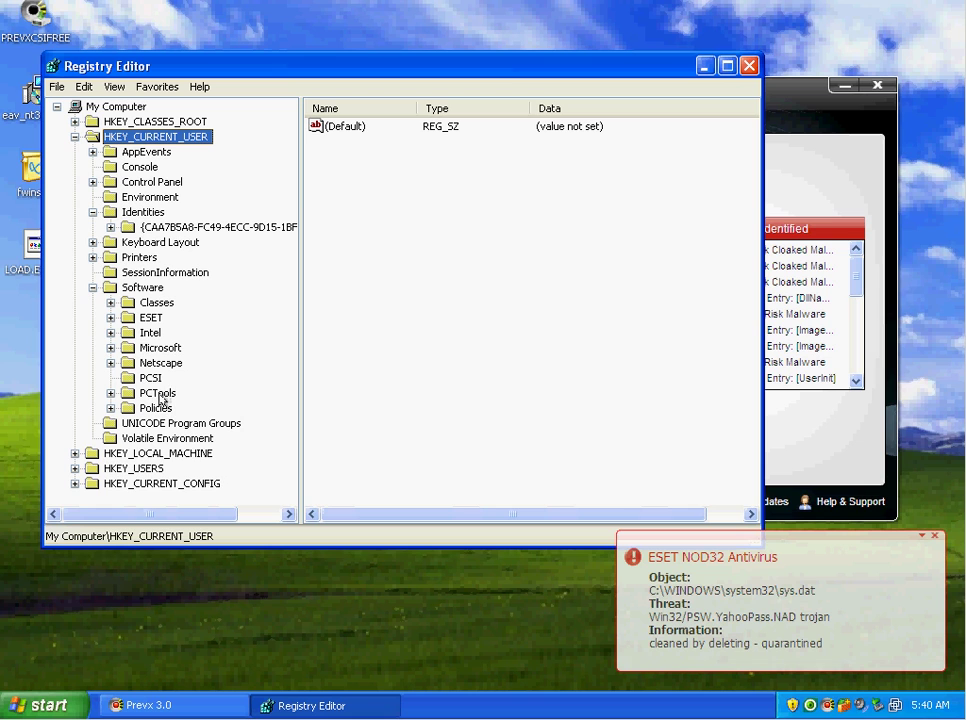
- Open the Run key under HKEY_CURRENT_USER Software\Microsoft\Windows\CurrentVersion to check its startup entries
{"action": "left_click", "coordinate": [110, 347]}
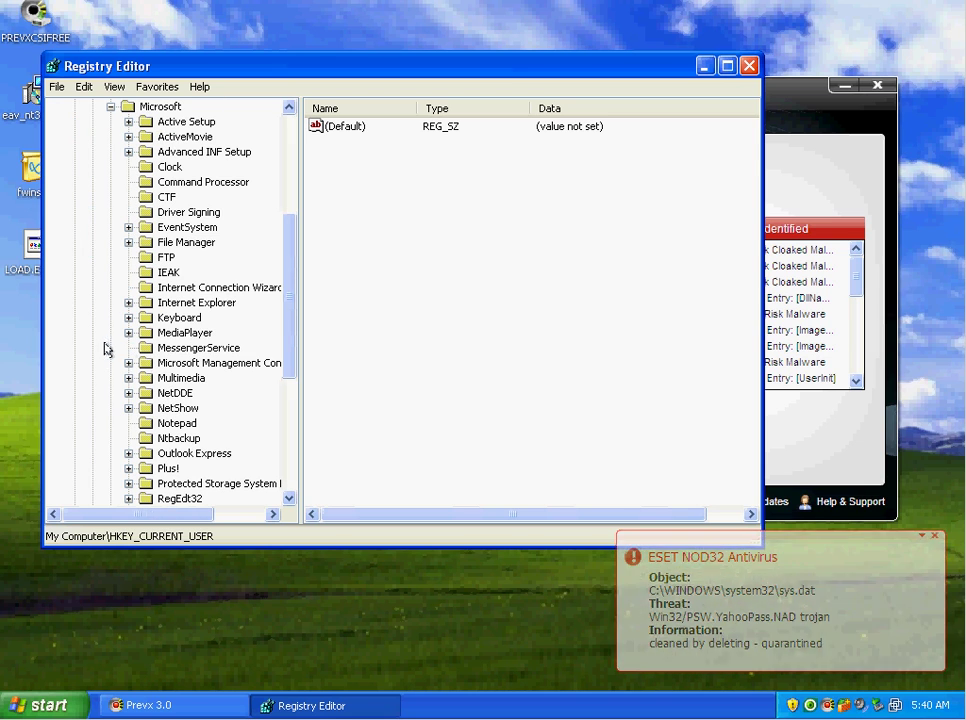
{"action": "left_click_drag", "start_coordinate": [285, 283], "coordinate": [276, 334]}
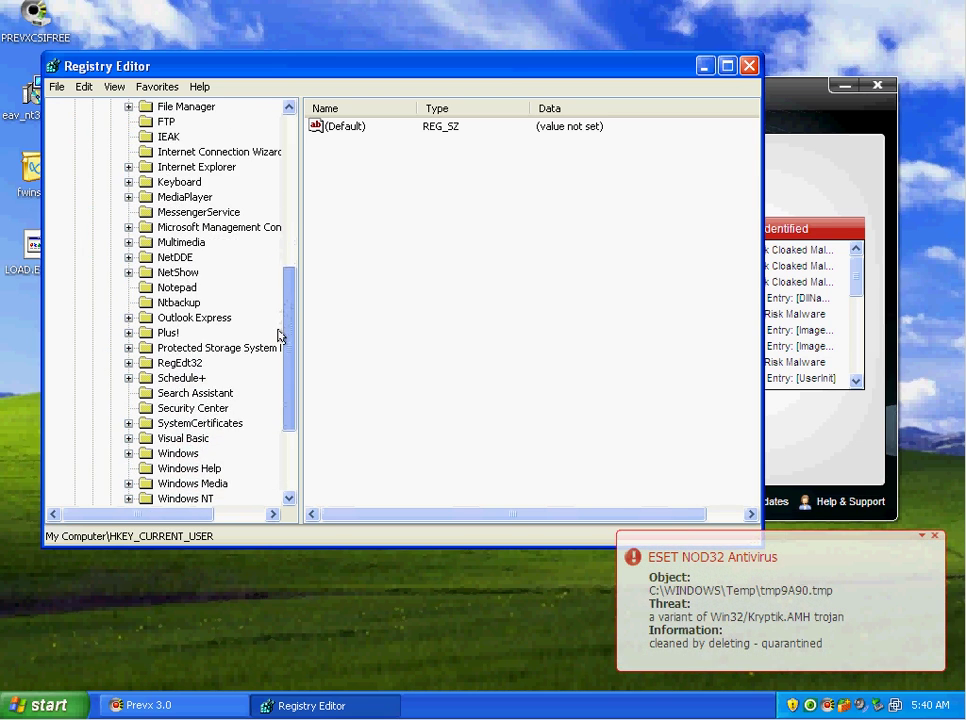
{"action": "scroll", "coordinate": [189, 429], "scroll_direction": "down", "scroll_amount": 1}
{"action": "double_click", "coordinate": [177, 409]}
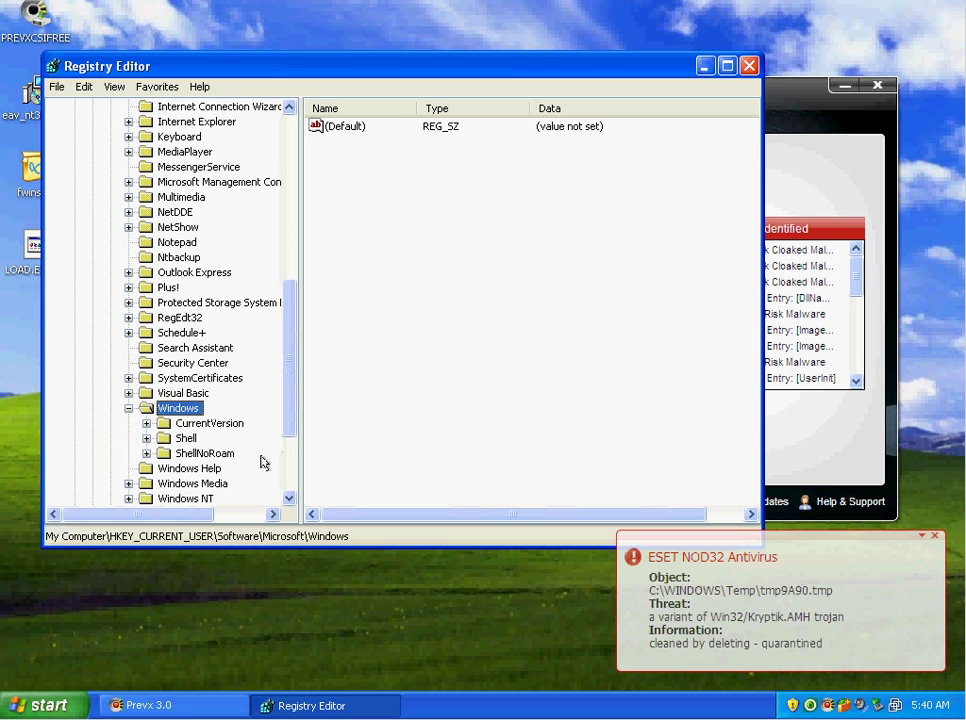
{"action": "double_click", "coordinate": [205, 423]}
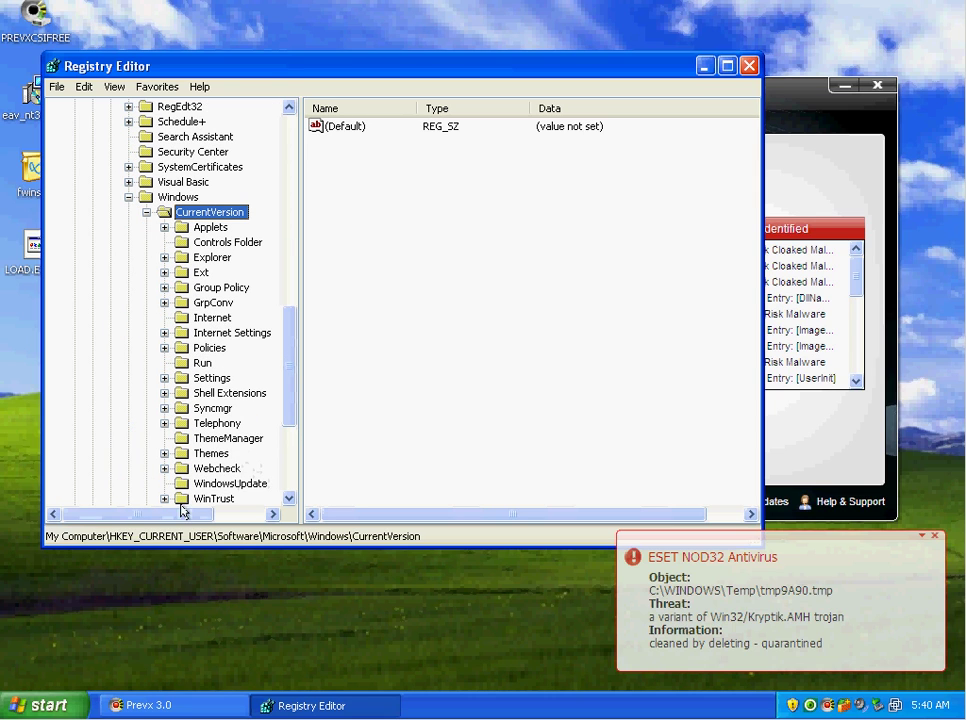
{"action": "left_click_drag", "start_coordinate": [182, 511], "coordinate": [212, 511]}
{"action": "left_click", "coordinate": [160, 365]}
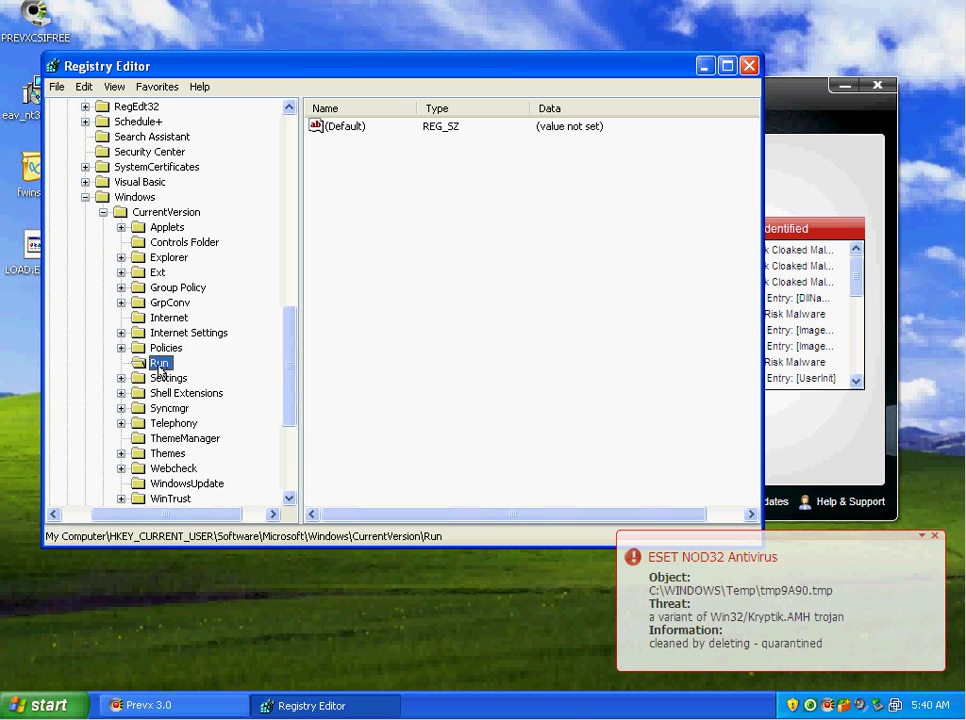
- Check the Policies and Internet keys under the current user's CurrentVersion key, and close the Registry Editor
{"action": "left_click", "coordinate": [162, 349]}
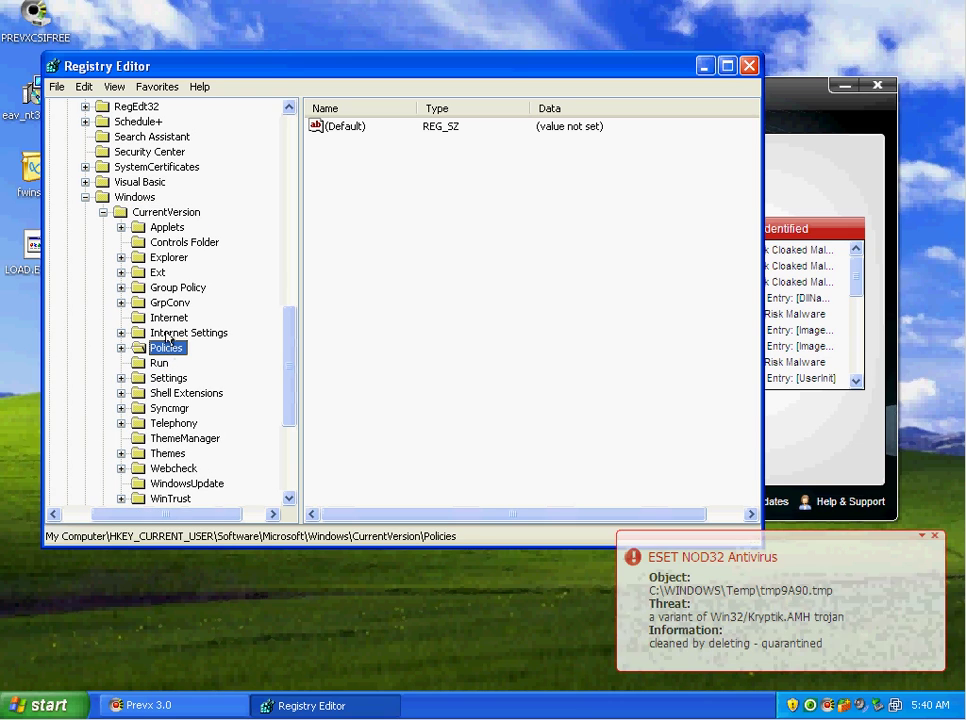
{"action": "left_click", "coordinate": [166, 317]}
{"action": "scroll", "coordinate": [287, 179], "scroll_direction": "up", "scroll_amount": 9}
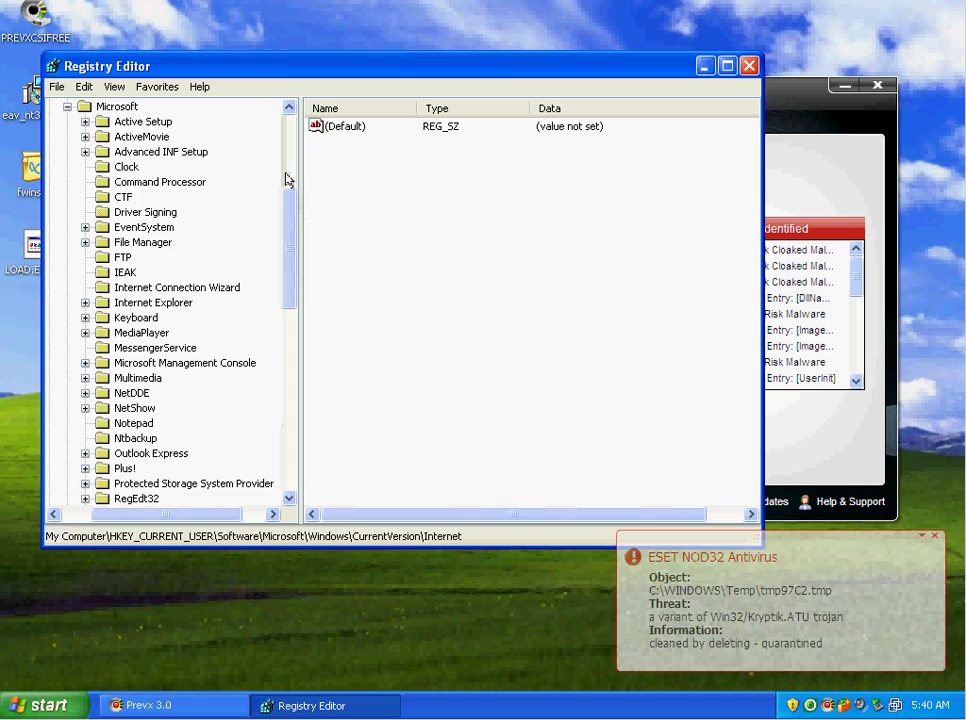
{"action": "scroll", "coordinate": [287, 179], "scroll_direction": "up", "scroll_amount": 6}
{"action": "left_click", "coordinate": [749, 65]}
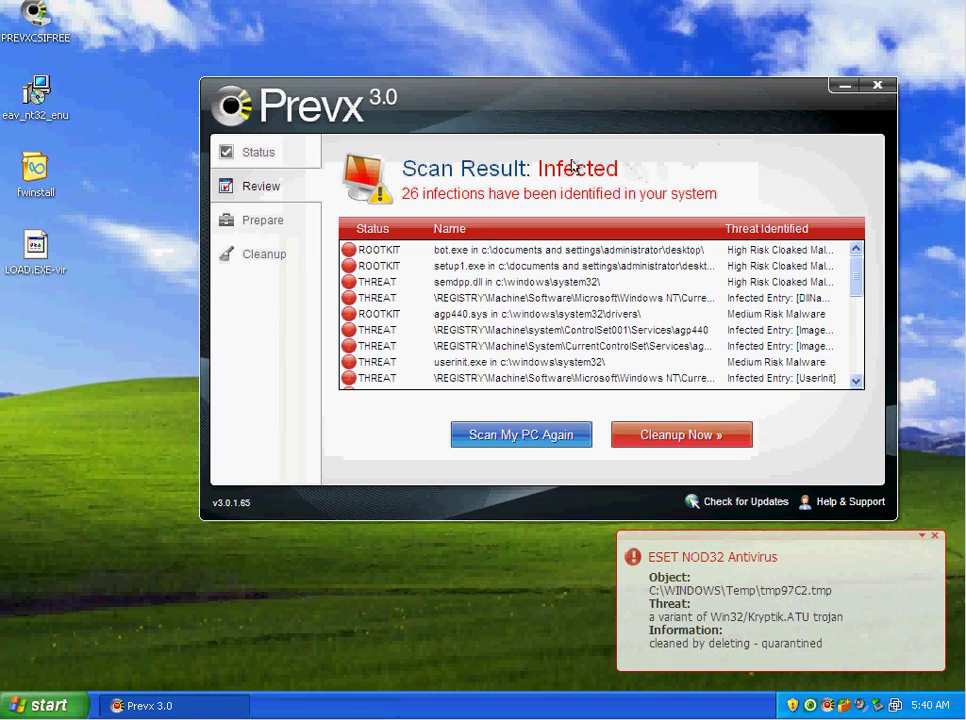
- Start the Prevx cleanup of the identified infections, continue past the preparation page and accept the required reboot
{"action": "left_click_drag", "start_coordinate": [648, 120], "coordinate": [490, 74]}
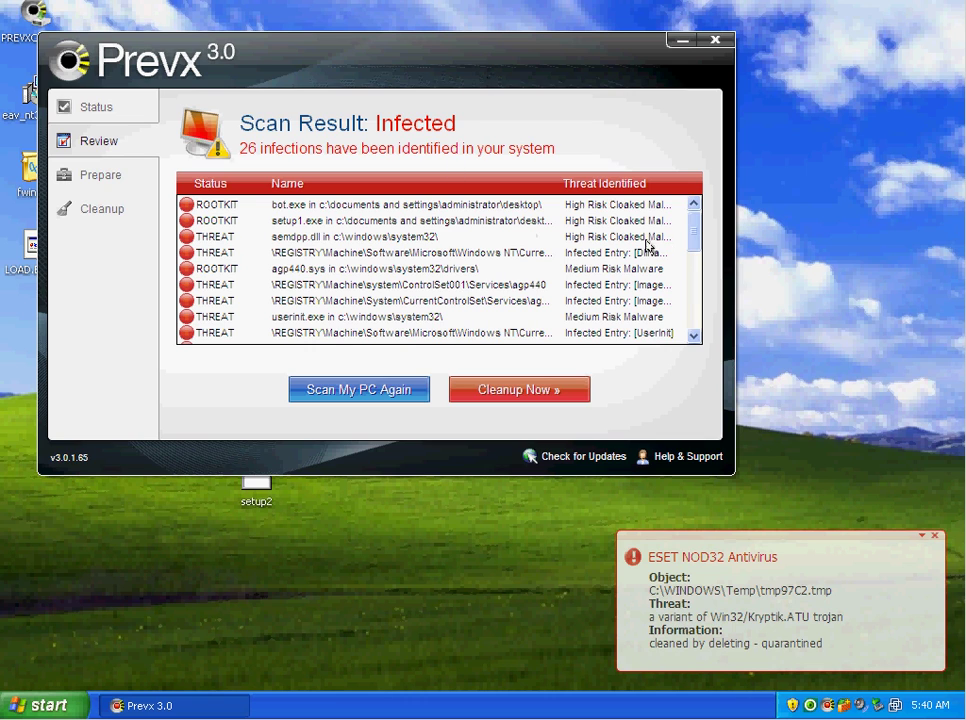
{"action": "mouse_move", "coordinate": [688, 230]}
{"action": "left_mouse_down"}
{"action": "mouse_move", "coordinate": [681, 321]}
{"action": "mouse_move", "coordinate": [675, 212]}
{"action": "left_mouse_up"}
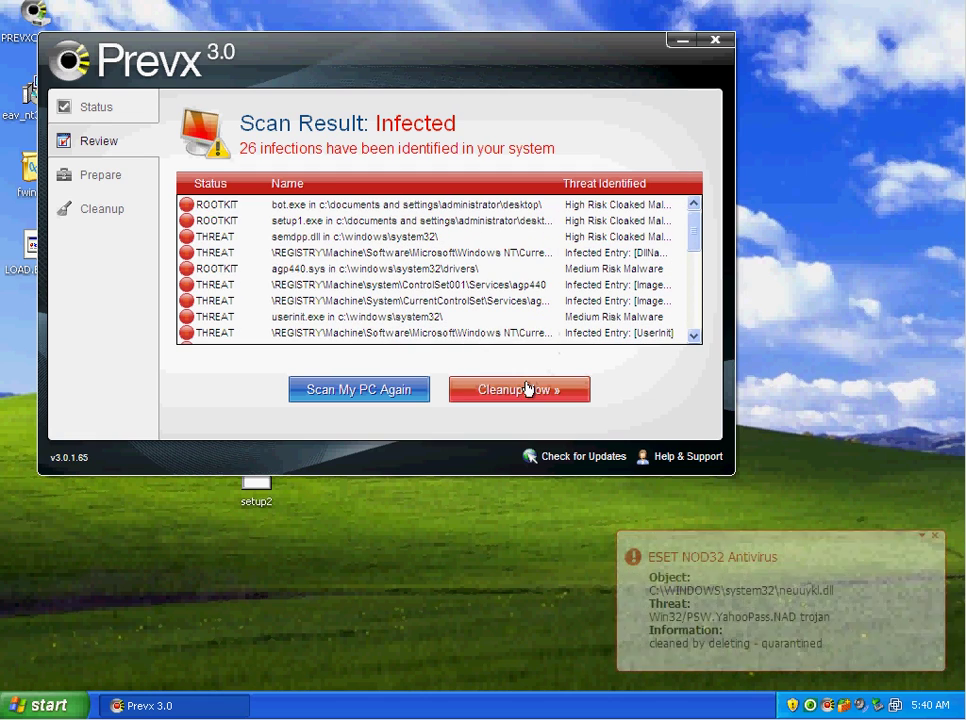
{"action": "left_click", "coordinate": [517, 390]}
{"action": "left_click", "coordinate": [672, 391]}
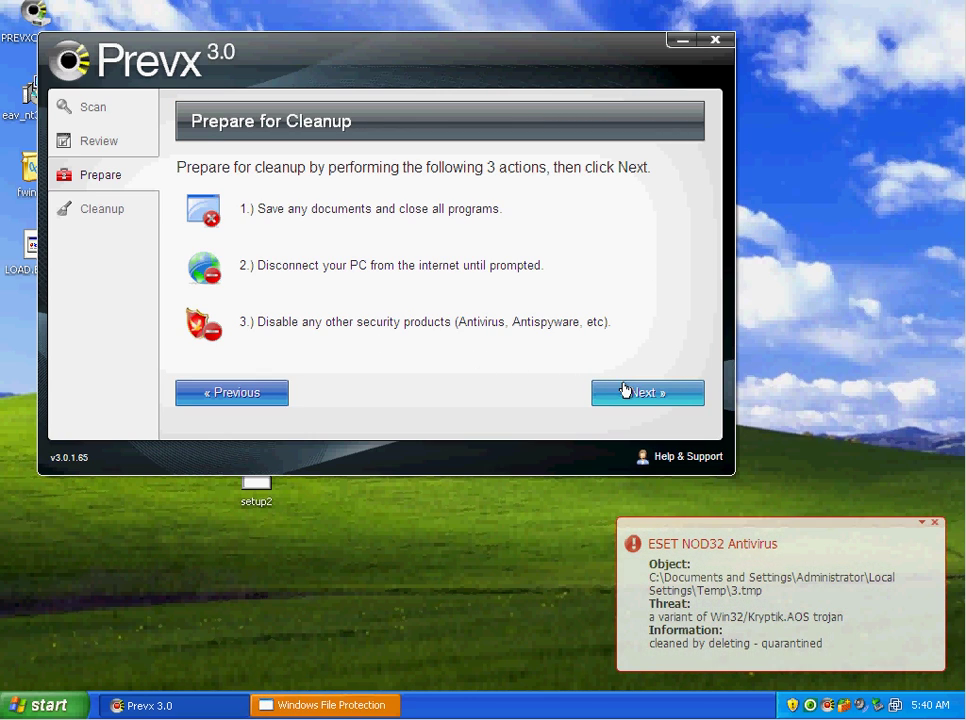
{"action": "left_click", "coordinate": [627, 390]}
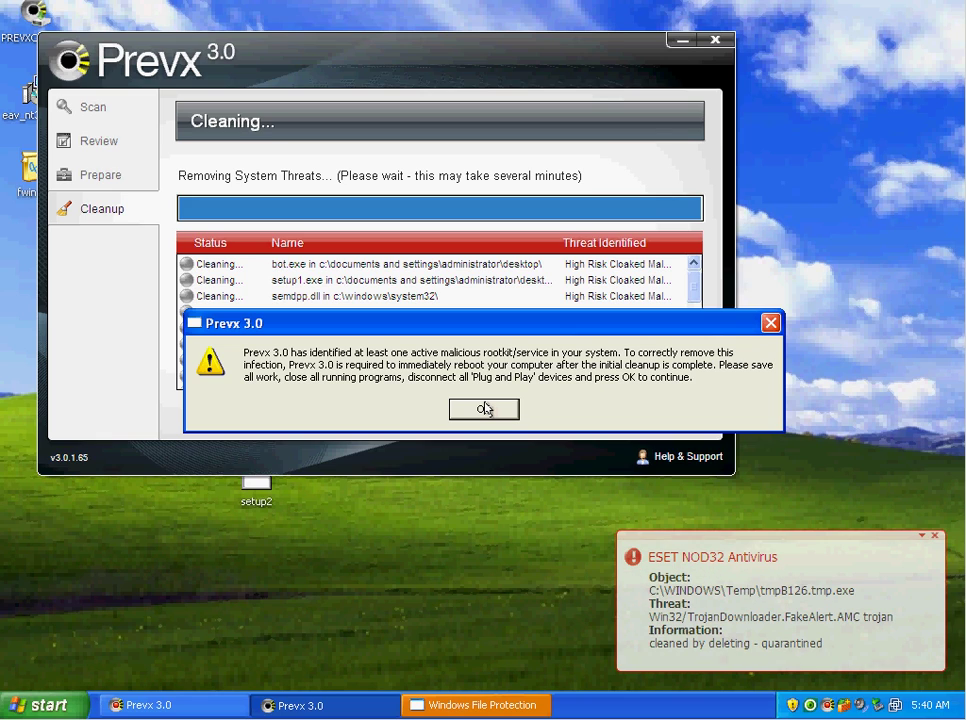
{"action": "left_click", "coordinate": [483, 410]}
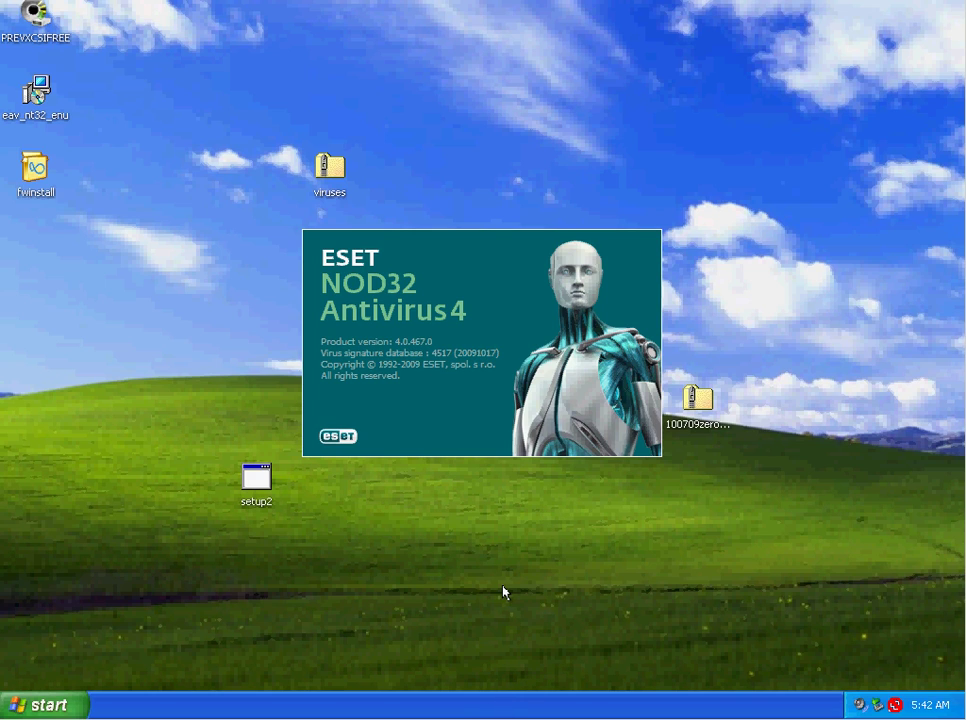
- Open the Registry Editor and Task Manager after the reboot, and place Task Manager clear of the registry tree
{"action": "left_click", "coordinate": [20, 708]}
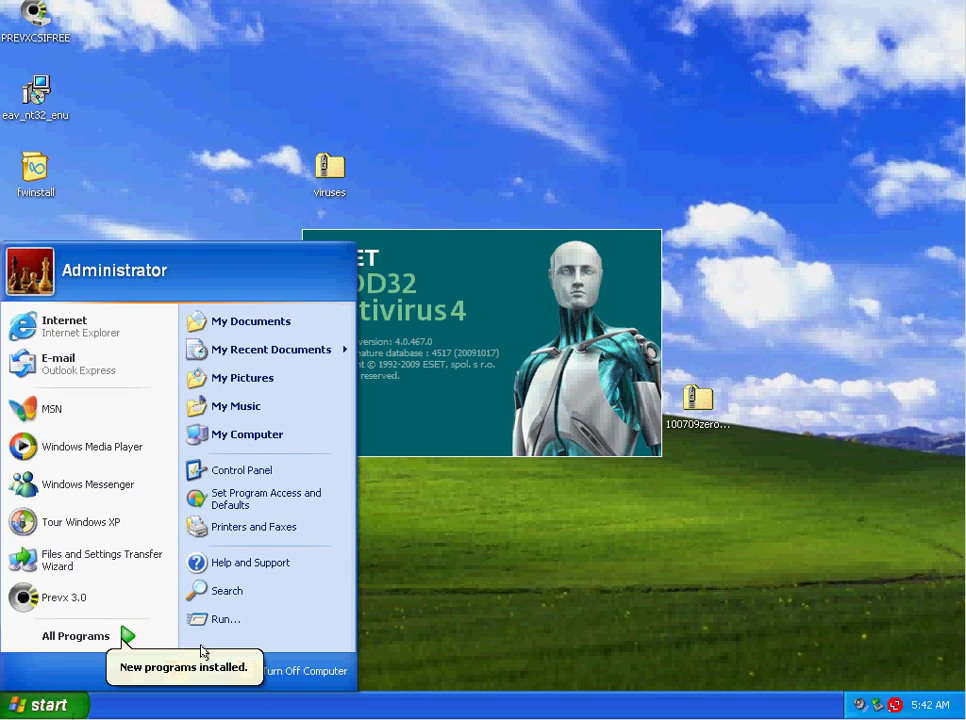
{"action": "left_click", "coordinate": [215, 619]}
{"action": "key", "text": "Return"}
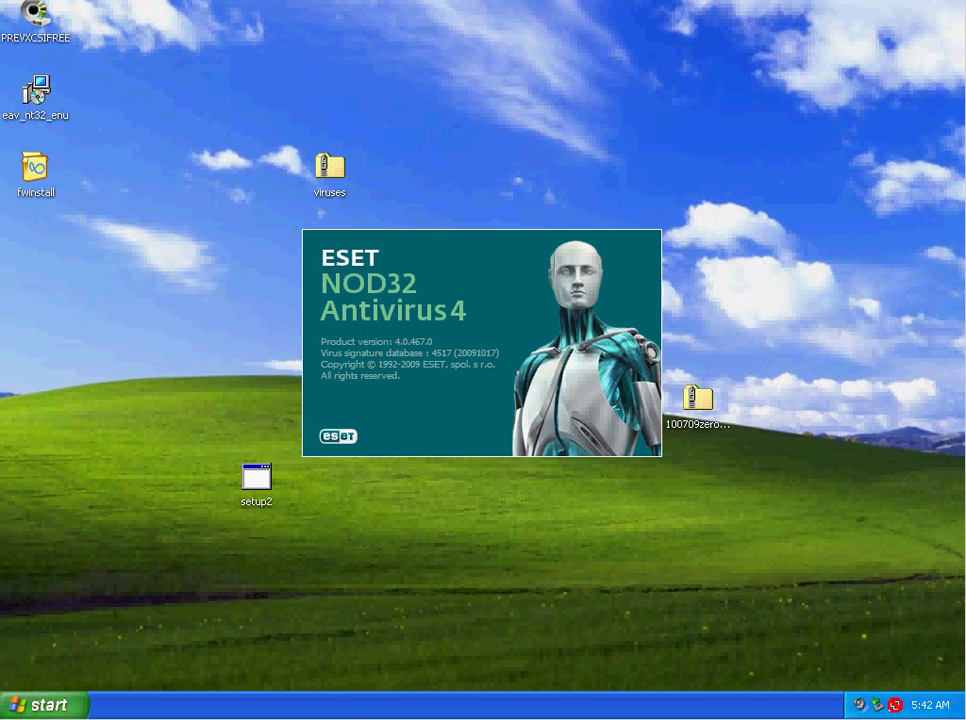
{"action": "right_click", "coordinate": [416, 704]}
{"action": "left_click", "coordinate": [453, 651]}
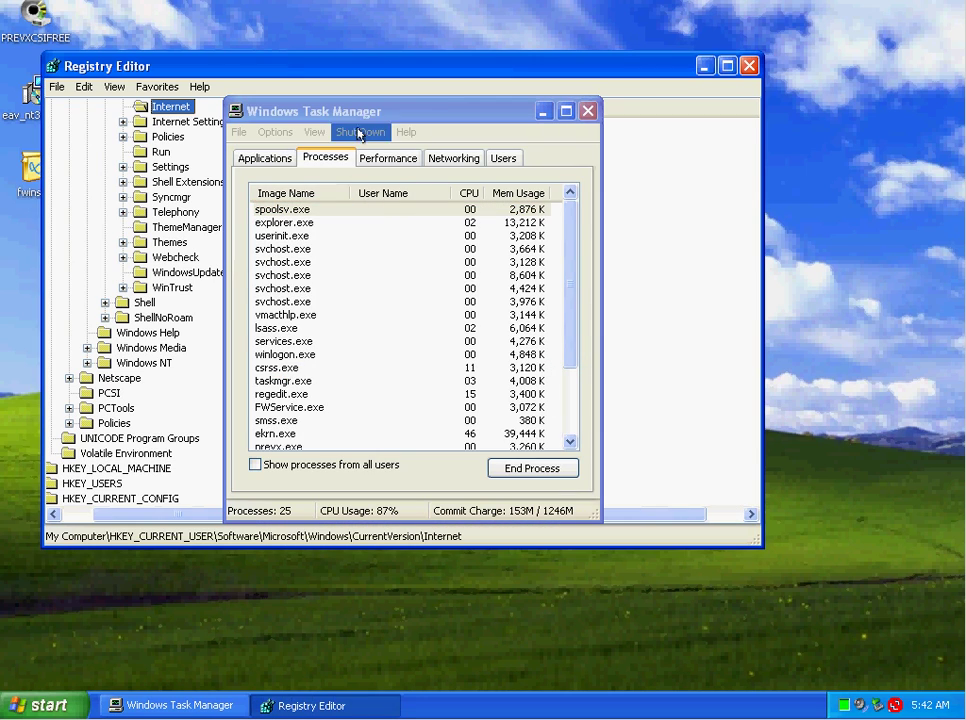
{"action": "left_click_drag", "start_coordinate": [369, 111], "coordinate": [727, 191]}
{"action": "left_click", "coordinate": [280, 136]}
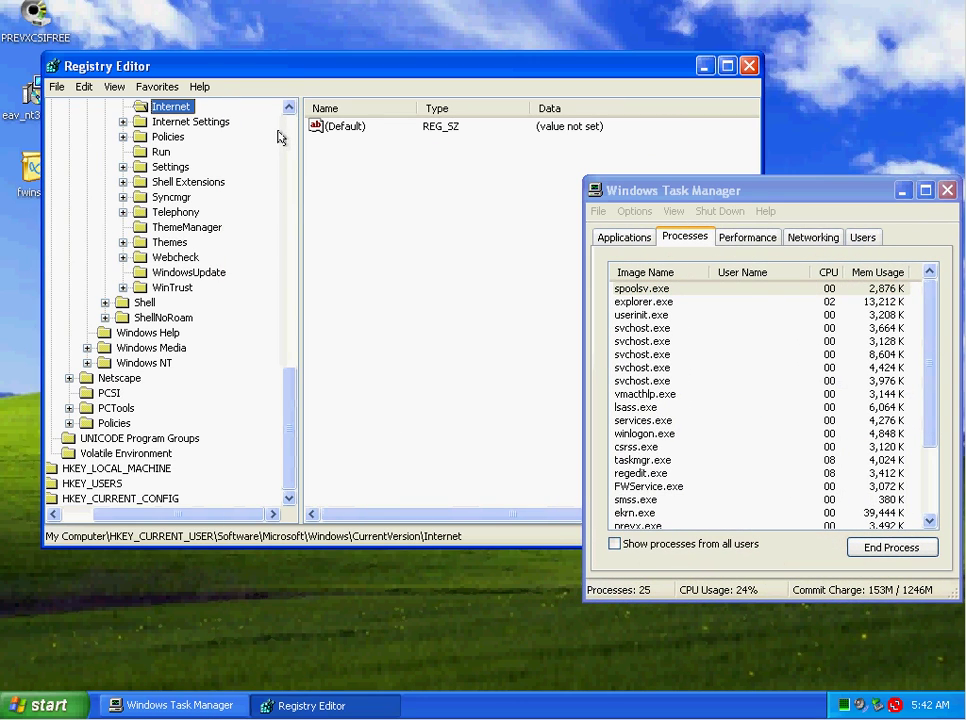
- Collapse the HKEY_CURRENT_USER branch and expand HKEY_LOCAL_MACHINE
{"action": "left_click", "coordinate": [288, 128]}
{"action": "left_click", "coordinate": [288, 128]}
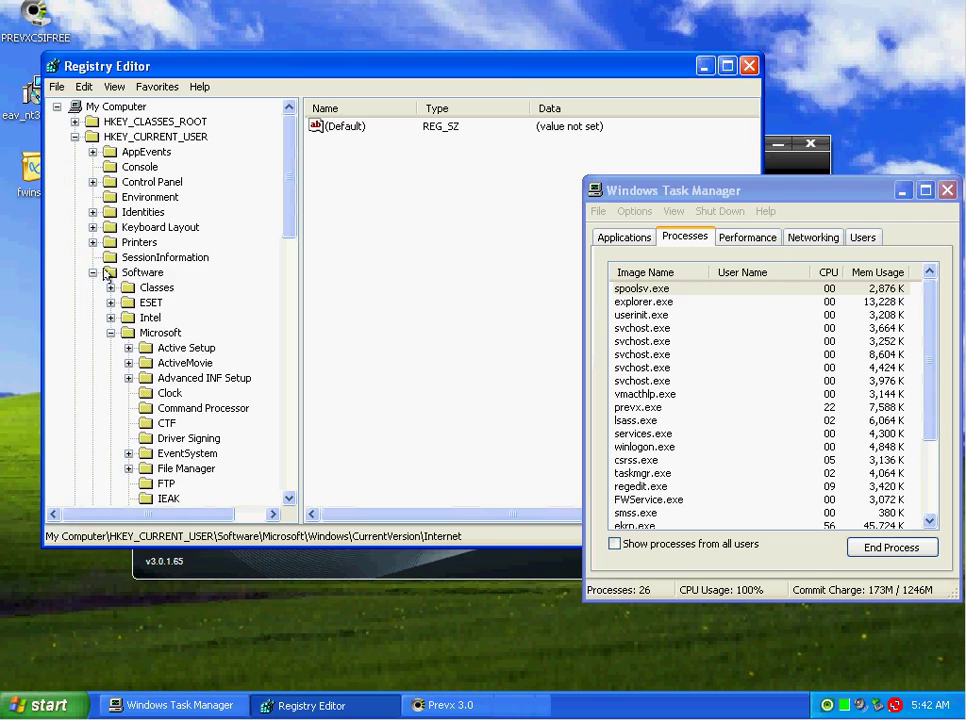
{"action": "left_click", "coordinate": [74, 136]}
{"action": "left_click", "coordinate": [157, 151]}
{"action": "left_click", "coordinate": [74, 151]}
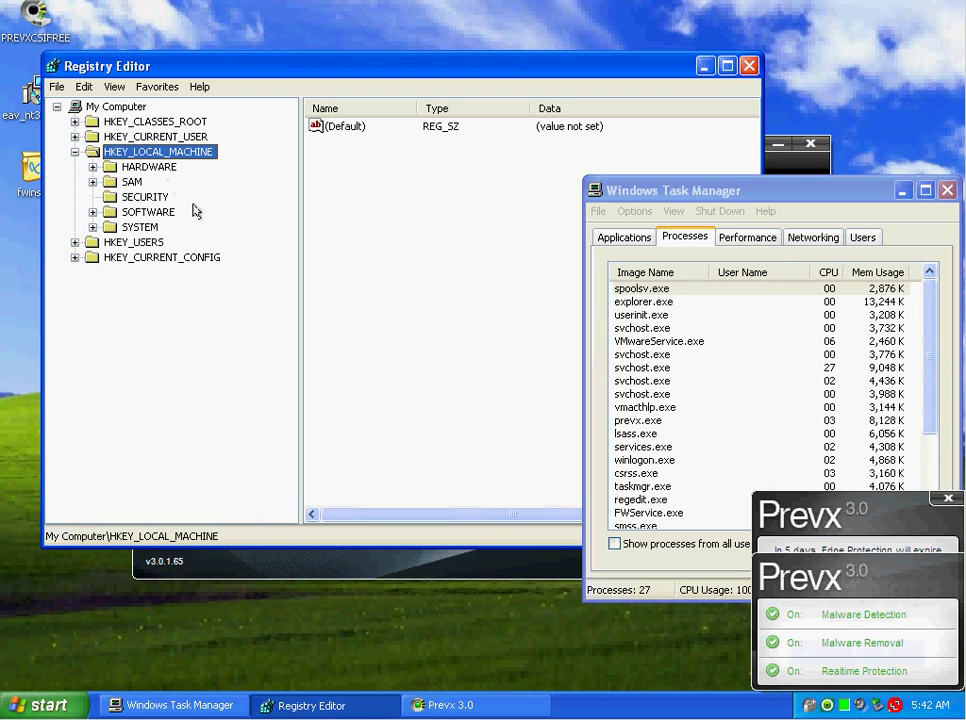
- Expand the SOFTWARE and Microsoft keys under HKEY_LOCAL_MACHINE and find the Windows key
{"action": "left_click", "coordinate": [145, 212]}
{"action": "double_click", "coordinate": [140, 212]}
{"action": "left_click", "coordinate": [155, 349]}
{"action": "double_click", "coordinate": [155, 349]}
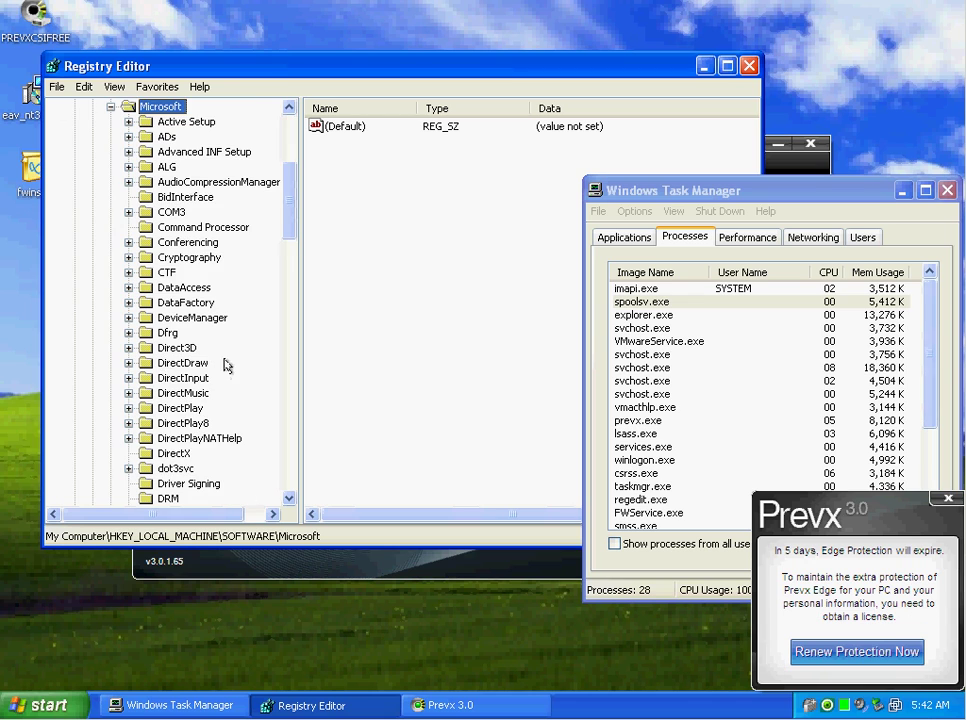
{"action": "scroll", "coordinate": [237, 362], "scroll_direction": "down", "scroll_amount": 20}
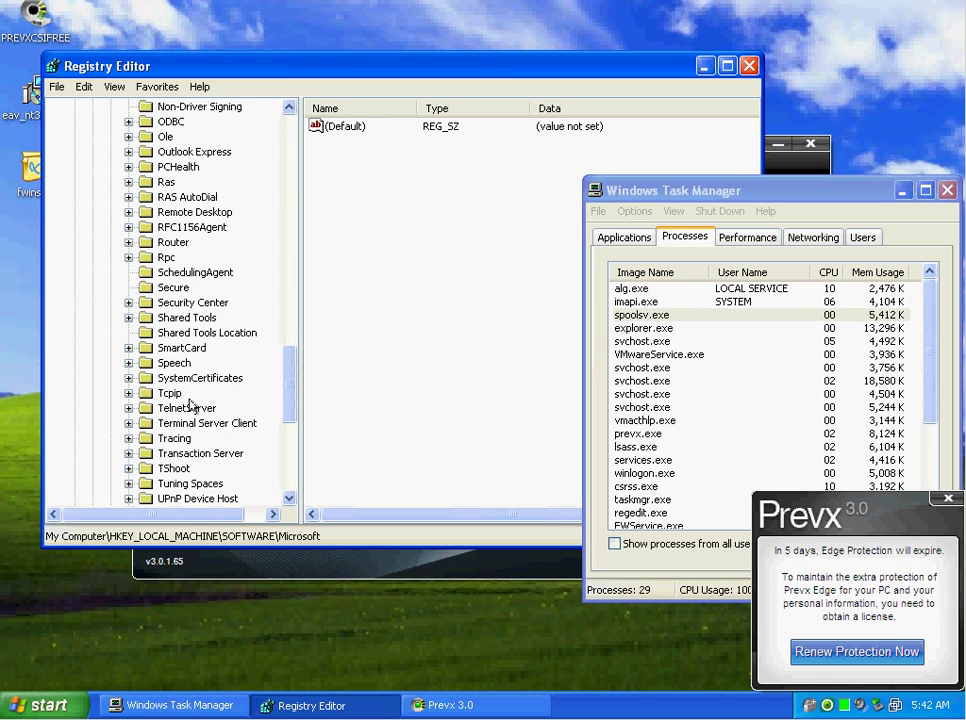
{"action": "scroll", "coordinate": [190, 400], "scroll_direction": "down", "scroll_amount": 3}
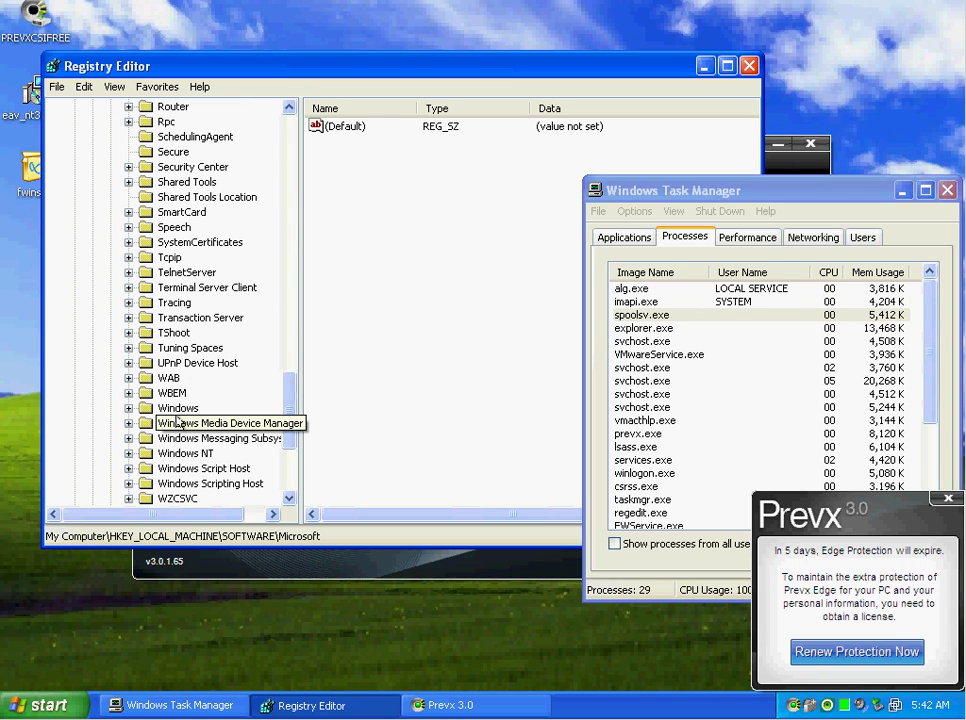
- Expand Windows\CurrentVersion in the local machine branch and open its Run key
{"action": "double_click", "coordinate": [178, 408]}
{"action": "double_click", "coordinate": [200, 423]}
{"action": "scroll", "coordinate": [225, 385], "scroll_direction": "down", "scroll_amount": 2}
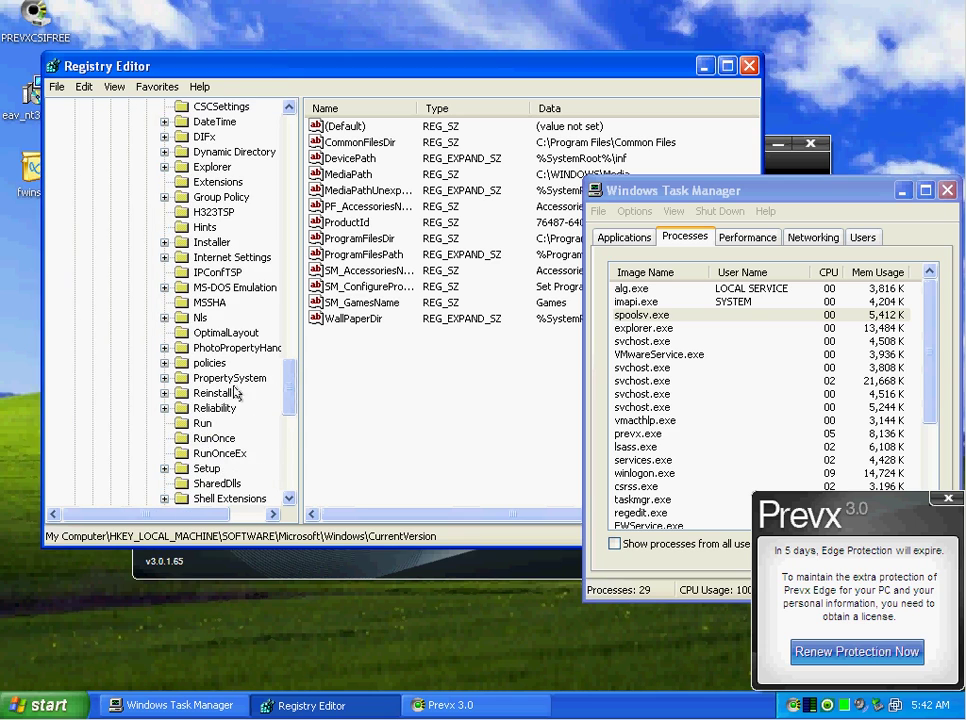
{"action": "left_click", "coordinate": [200, 424]}
- Inspect the egui and notviz startup entries and their data in the Run key, and minimize the Registry Editor
{"action": "left_click", "coordinate": [333, 158]}
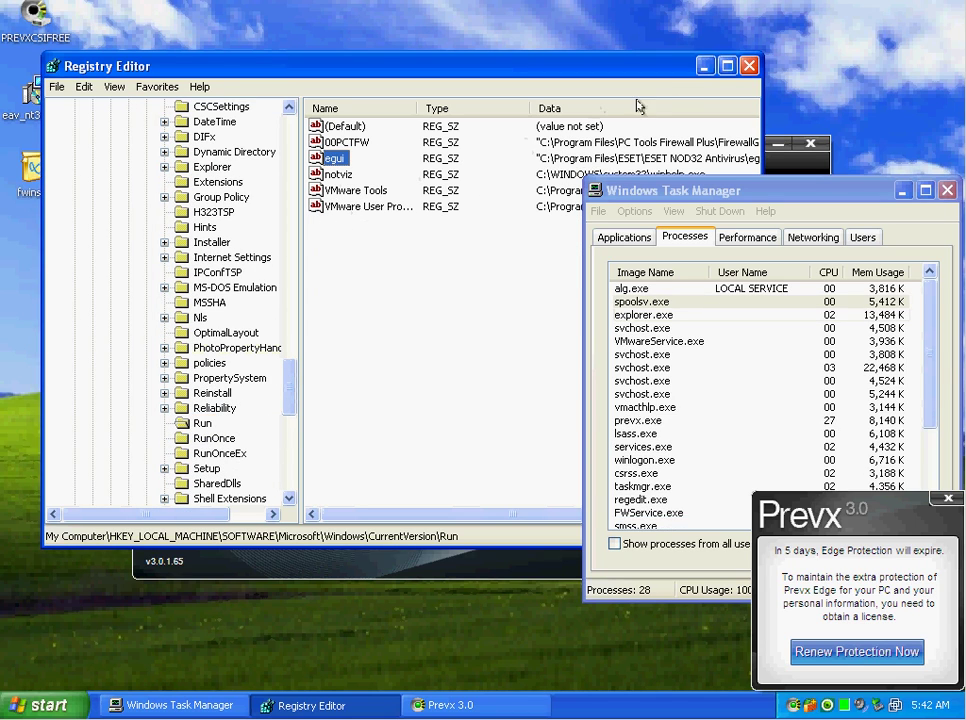
{"action": "left_click_drag", "start_coordinate": [478, 83], "coordinate": [351, 87]}
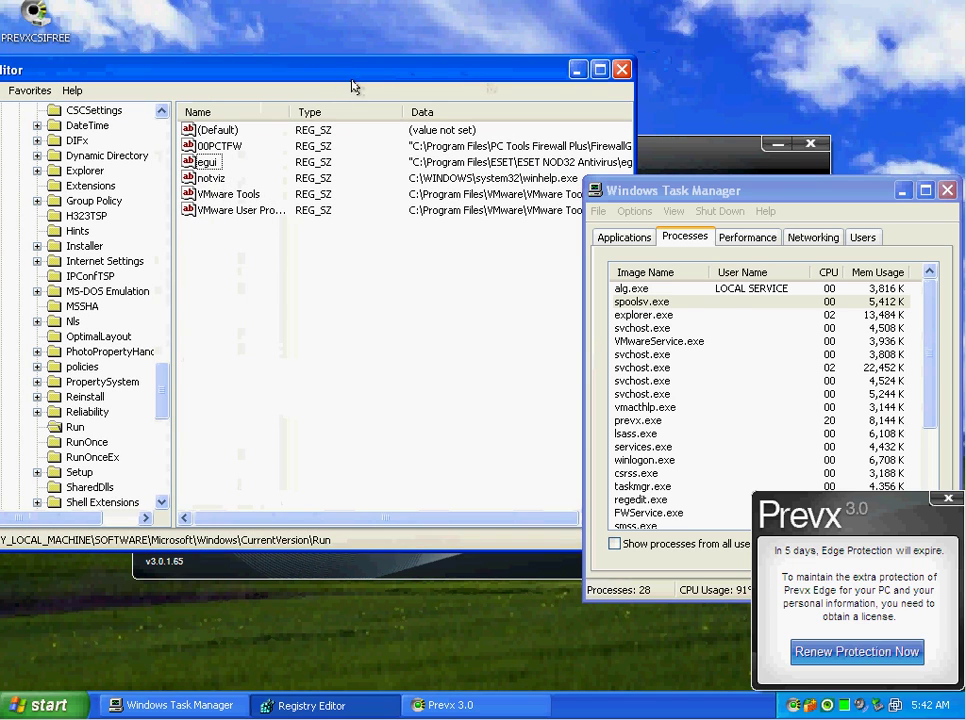
{"action": "left_click", "coordinate": [211, 178]}
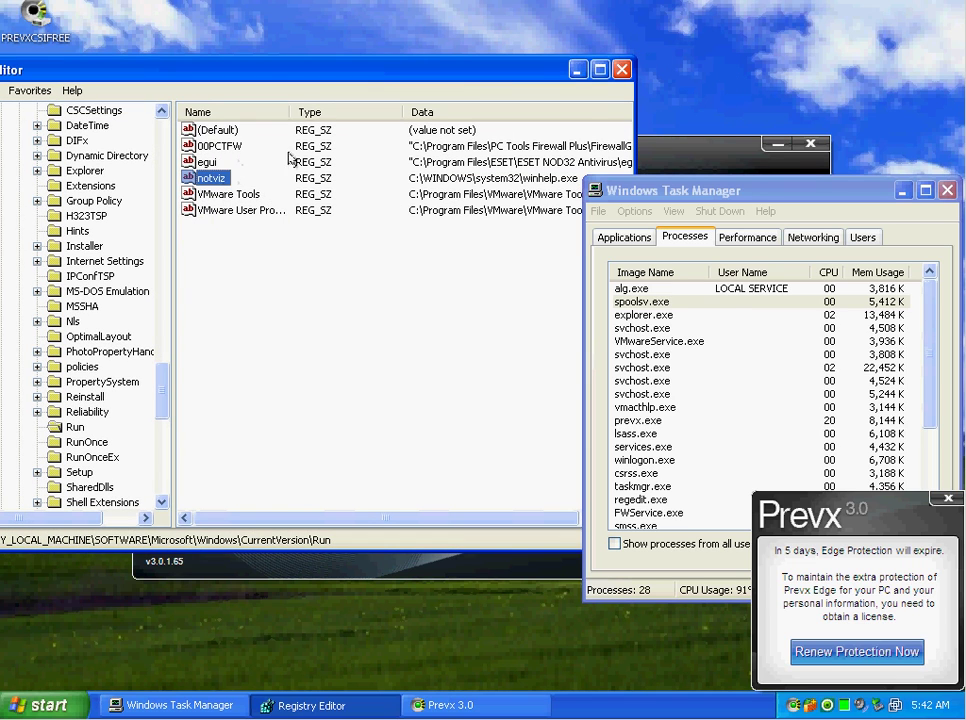
{"action": "left_click", "coordinate": [577, 70]}
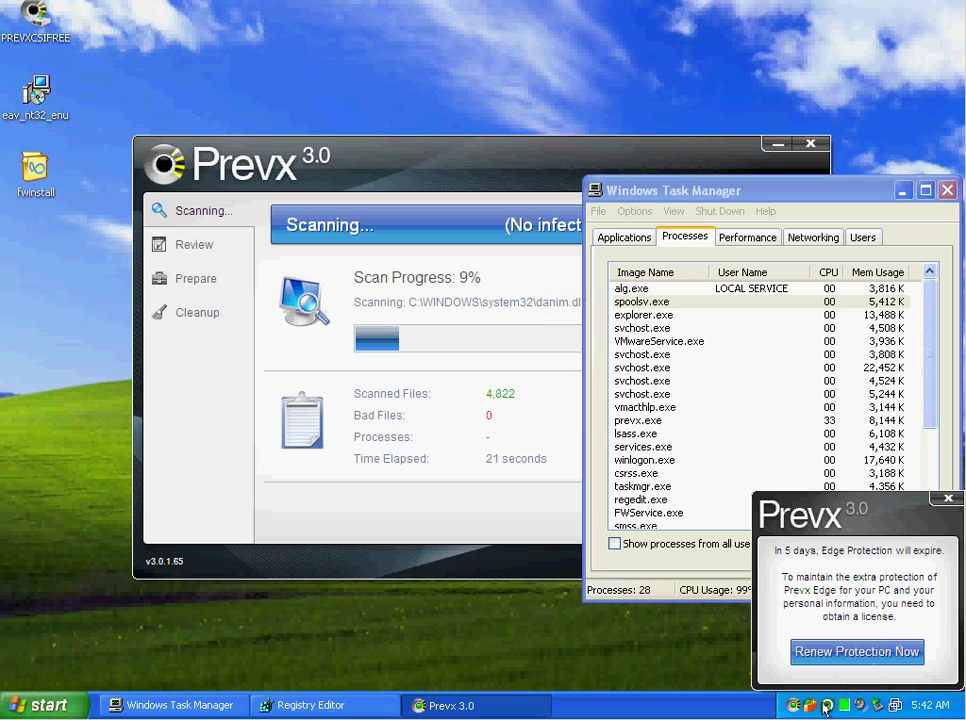
- Examine the running processes in Task Manager beside the Prevx scan, and close Task Manager and the Edge Protection expiry notice
{"action": "left_click_drag", "start_coordinate": [433, 198], "coordinate": [322, 78]}
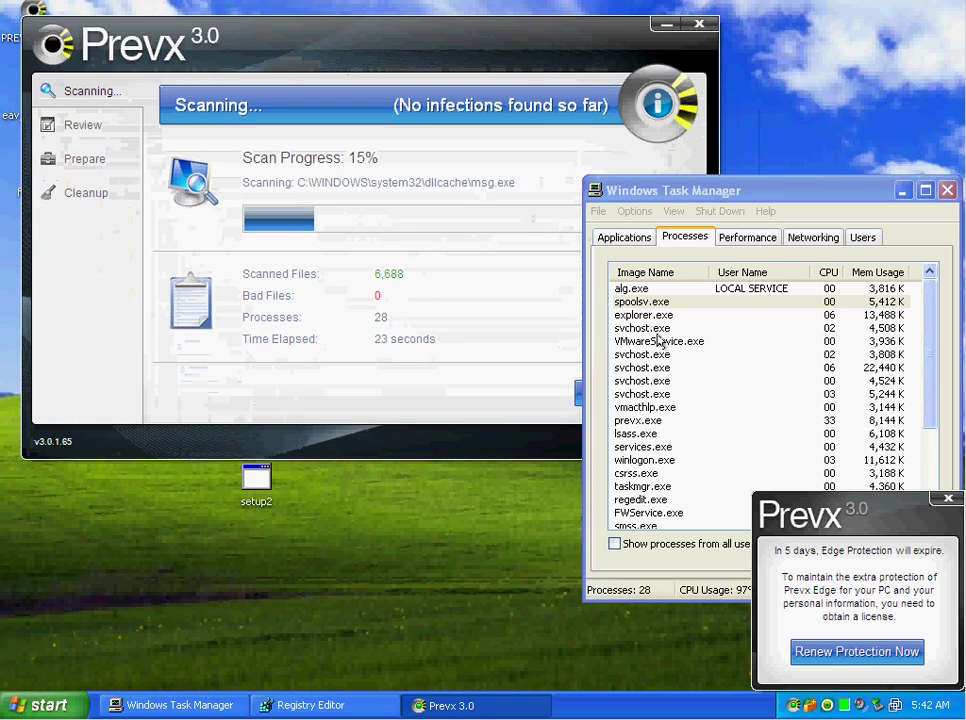
{"action": "left_click", "coordinate": [658, 315]}
{"action": "left_click_drag", "start_coordinate": [722, 191], "coordinate": [517, 206]}
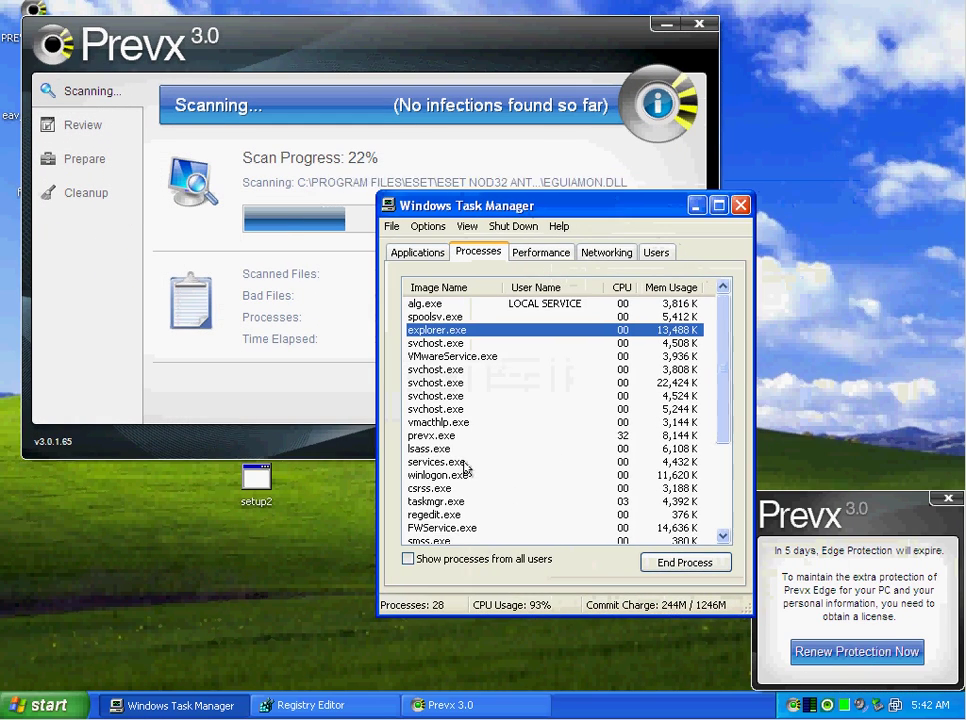
{"action": "left_click", "coordinate": [465, 462]}
{"action": "scroll", "coordinate": [474, 431], "scroll_direction": "down", "scroll_amount": 3}
{"action": "scroll", "coordinate": [545, 384], "scroll_direction": "up", "scroll_amount": 3}
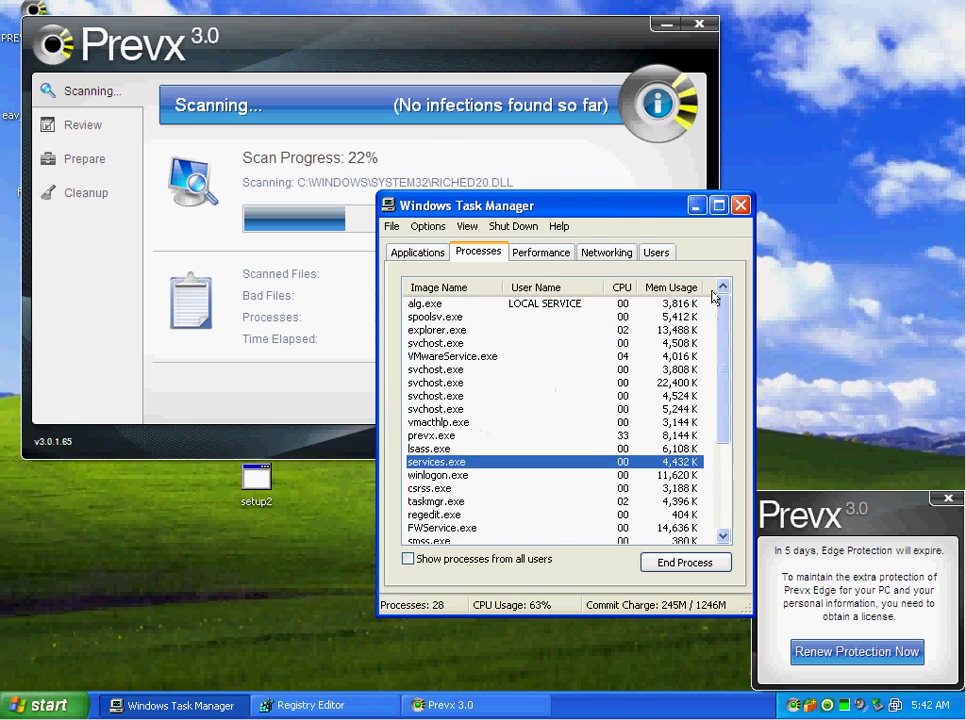
{"action": "left_click", "coordinate": [740, 205]}
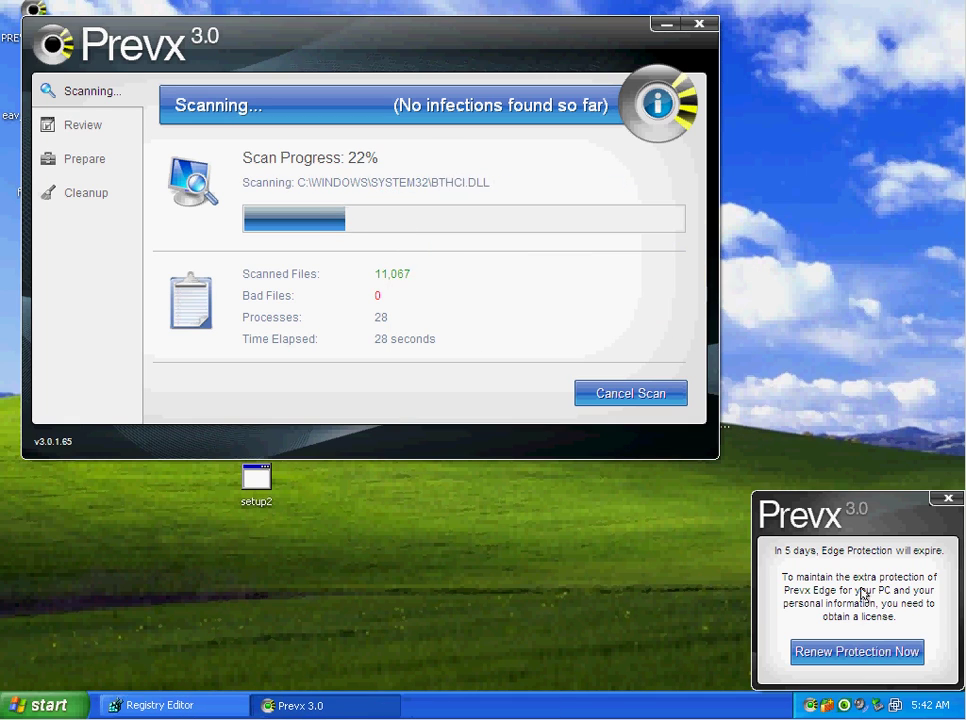
{"action": "left_click", "coordinate": [946, 499]}
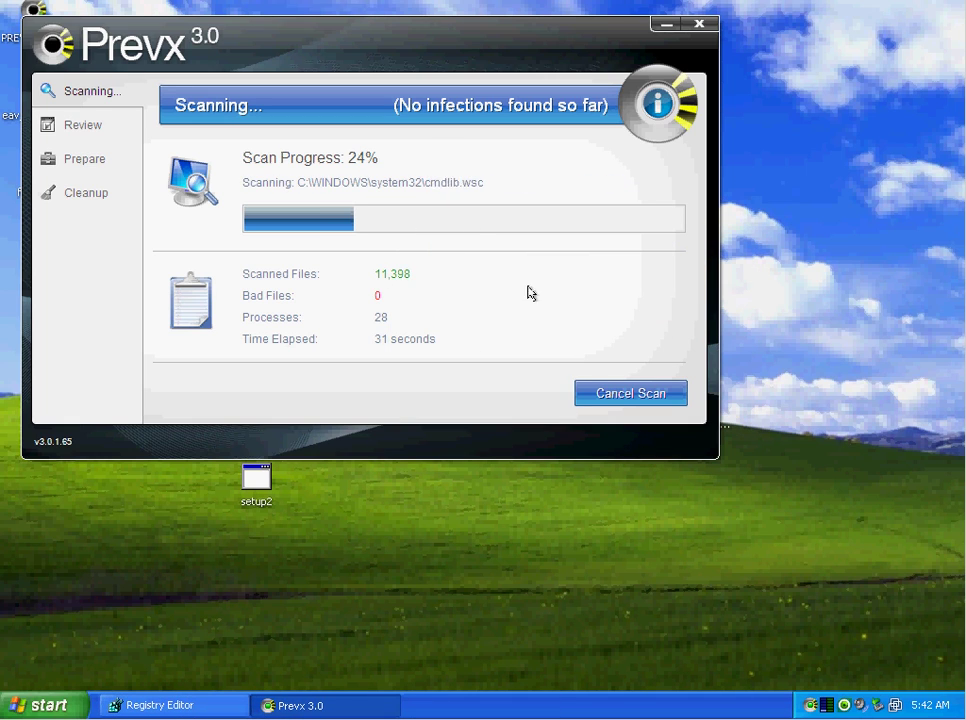
- Line up the setup2 and mscsi desktop icons beside the Prevx window, moving the window away to reach them and back
{"action": "left_click_drag", "start_coordinate": [336, 32], "coordinate": [541, 80]}
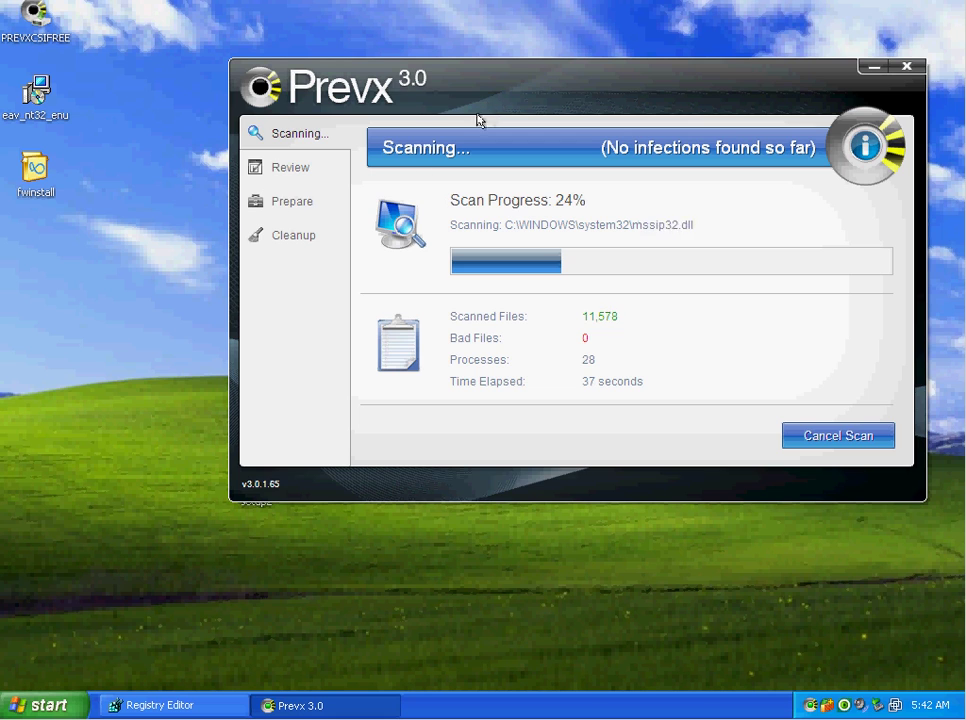
{"action": "left_click_drag", "start_coordinate": [466, 114], "coordinate": [590, 230]}
{"action": "left_click_drag", "start_coordinate": [262, 487], "coordinate": [189, 252]}
{"action": "left_click_drag", "start_coordinate": [336, 328], "coordinate": [190, 329]}
{"action": "left_click_drag", "start_coordinate": [540, 215], "coordinate": [398, 96]}
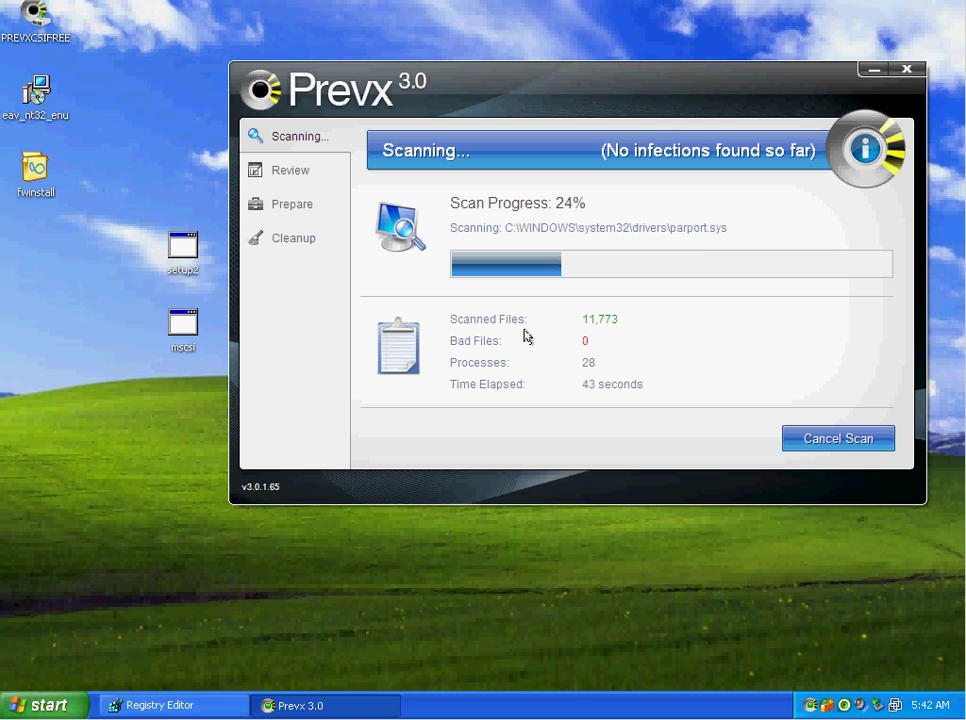
- Open PC Tools Firewall Plus and view the active connections for all applications in its network activity
{"action": "double_click", "coordinate": [810, 702]}
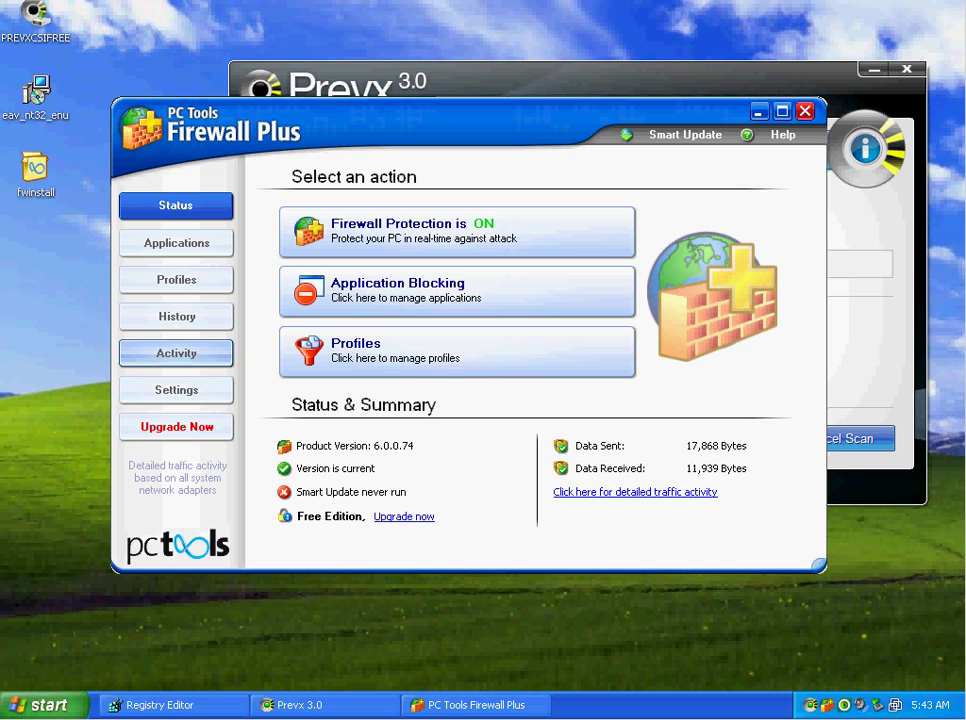
{"action": "left_click", "coordinate": [176, 353]}
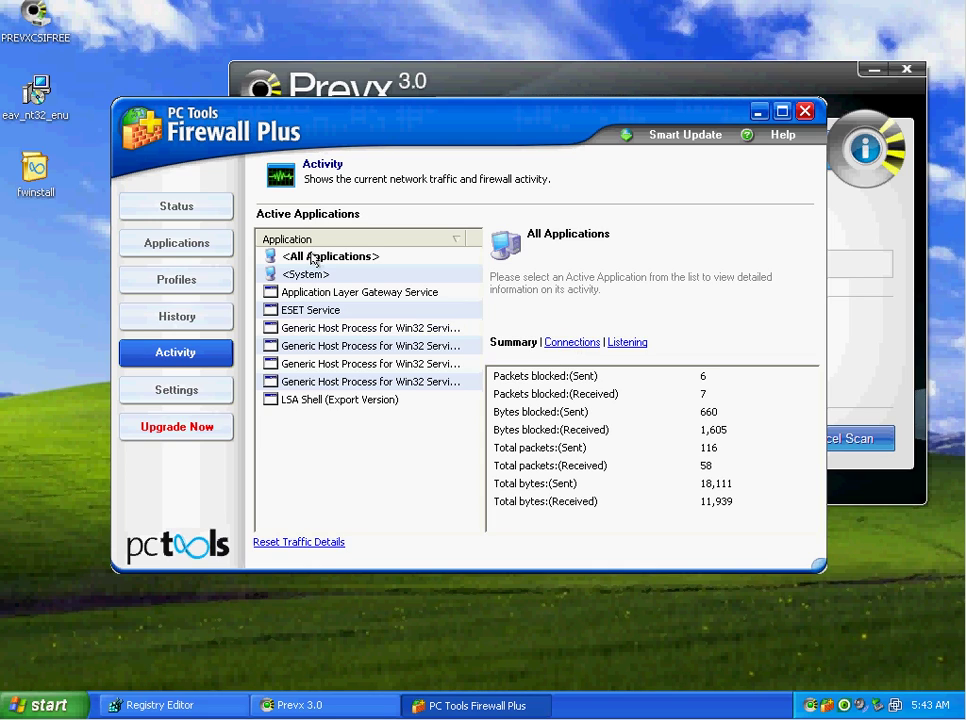
{"action": "left_click", "coordinate": [574, 344]}
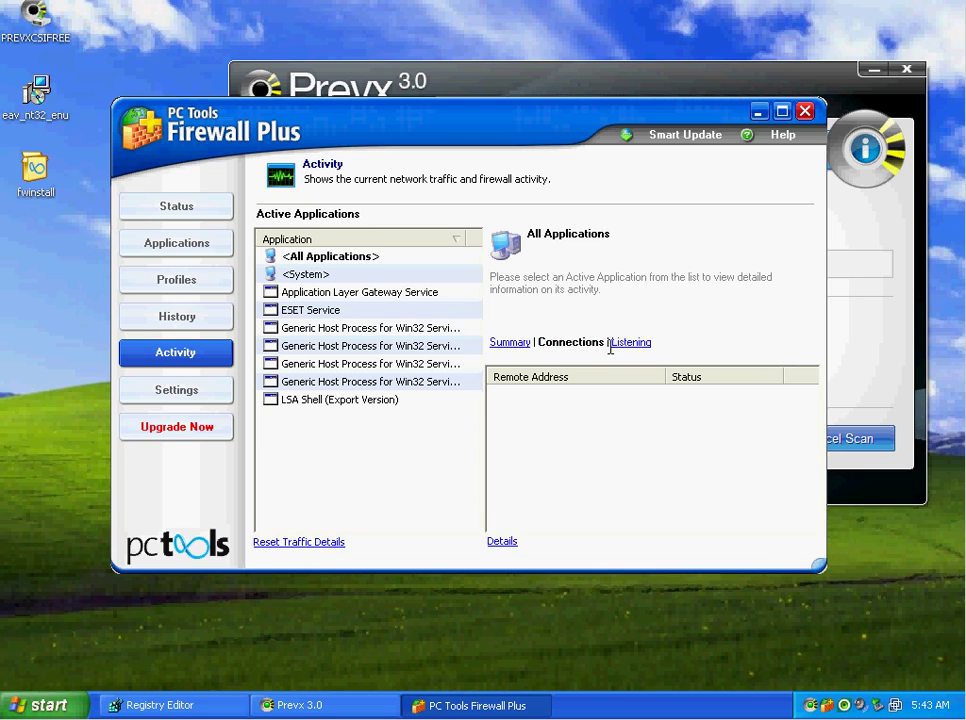
- Examine the full list of listening local IP addresses and ports for all applications in the firewall activity
{"action": "left_click", "coordinate": [612, 344]}
{"action": "left_click", "coordinate": [509, 413]}
{"action": "scroll", "coordinate": [614, 438], "scroll_direction": "down", "scroll_amount": 2}
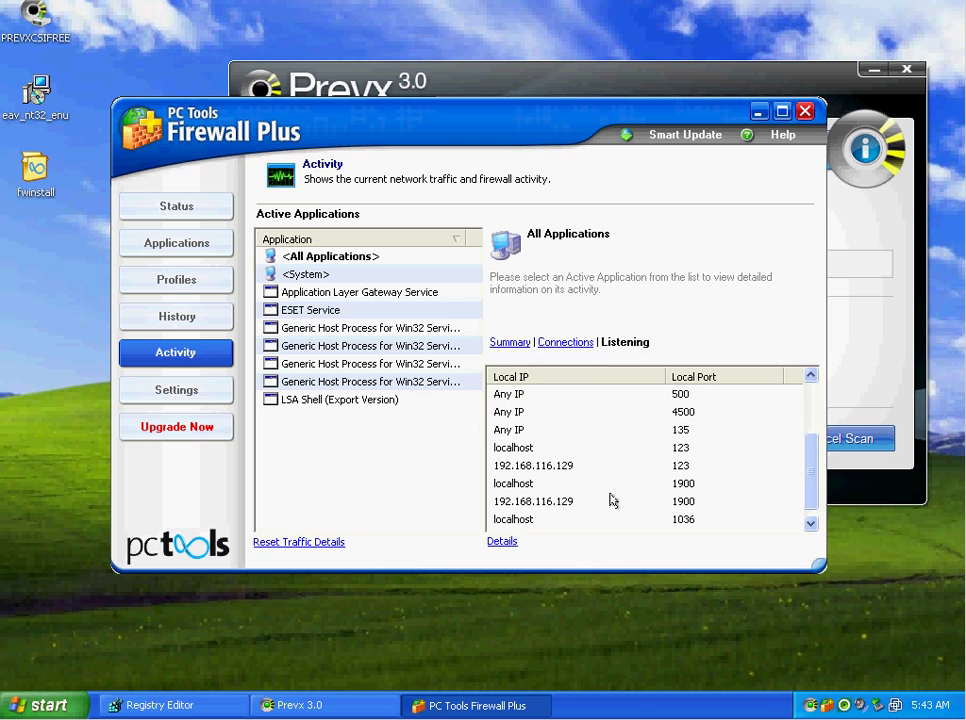
{"action": "left_click", "coordinate": [545, 520]}
{"action": "left_click", "coordinate": [549, 503]}
{"action": "left_click", "coordinate": [543, 486]}
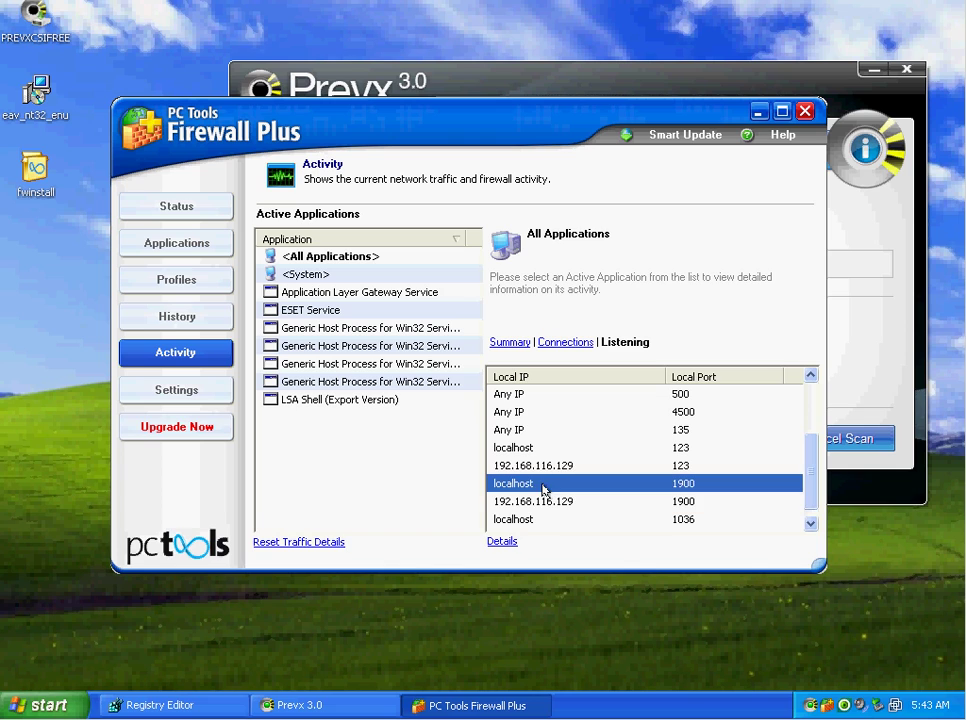
{"action": "scroll", "coordinate": [553, 493], "scroll_direction": "up", "scroll_amount": 2}
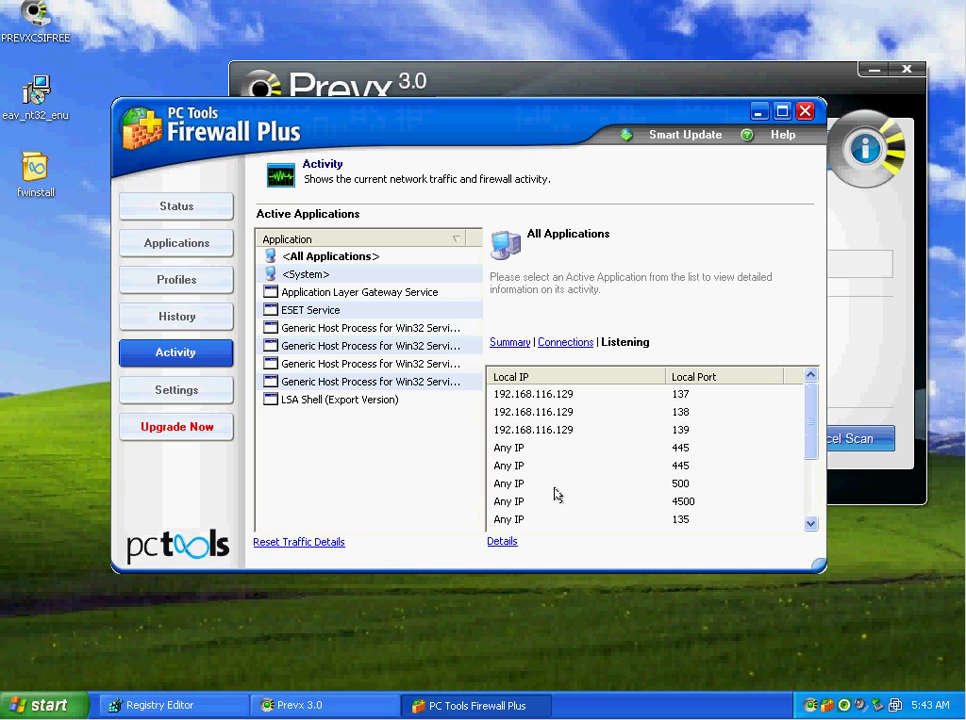
{"action": "left_click", "coordinate": [552, 428]}
{"action": "scroll", "coordinate": [610, 370], "scroll_direction": "down", "scroll_amount": 2}
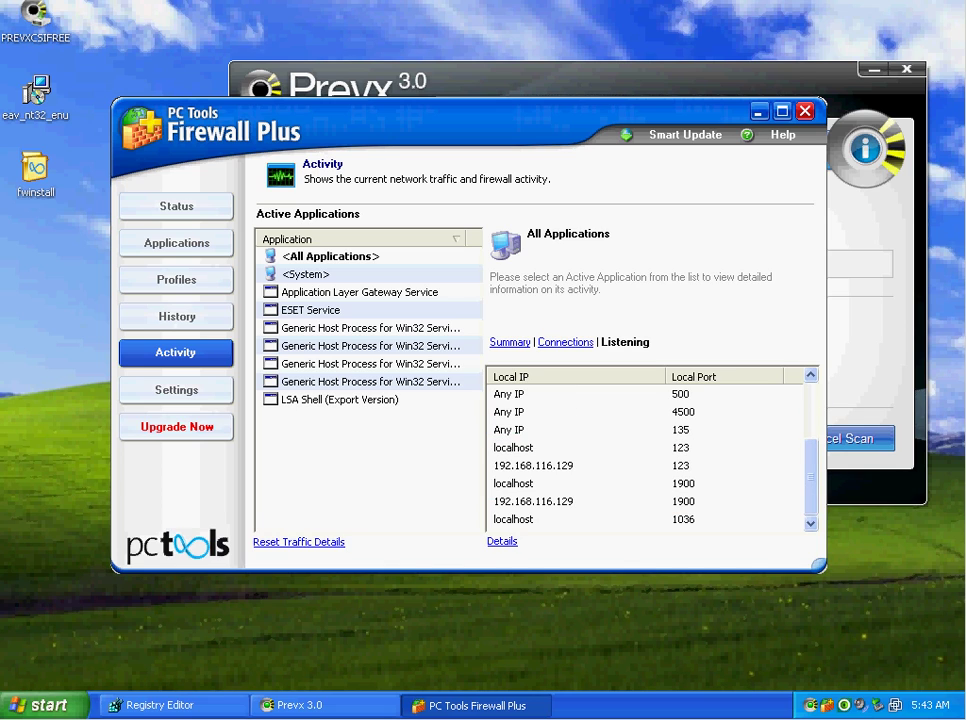
{"action": "scroll", "coordinate": [565, 432], "scroll_direction": "up", "scroll_amount": 2}
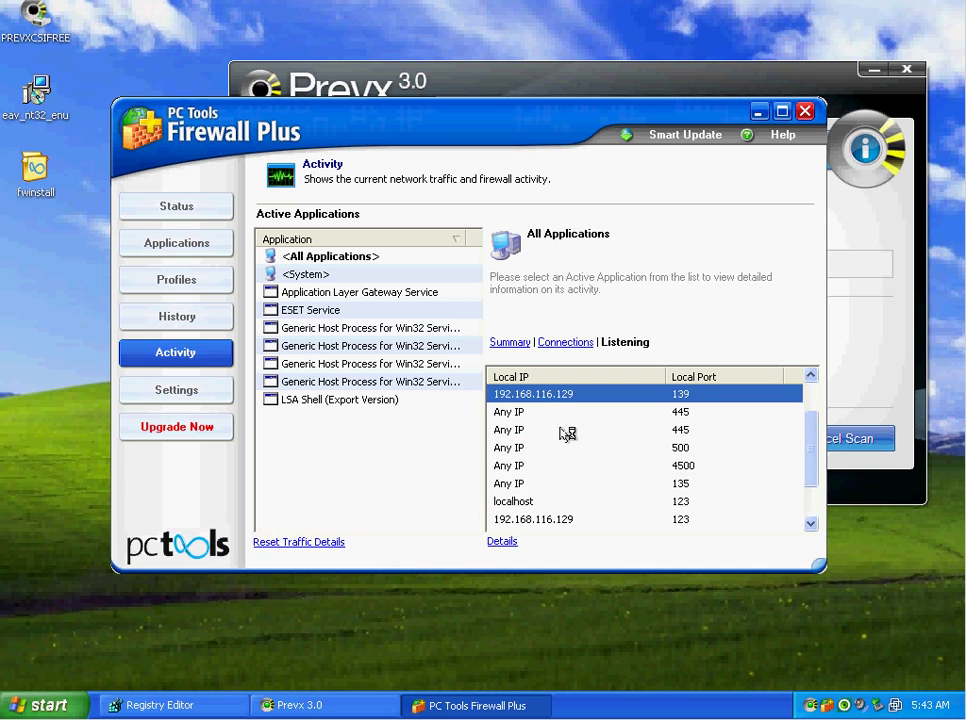
- Close the firewall window and move the Prevx scan window down to uncover the viruses archive on the desktop
{"action": "left_click", "coordinate": [805, 111]}
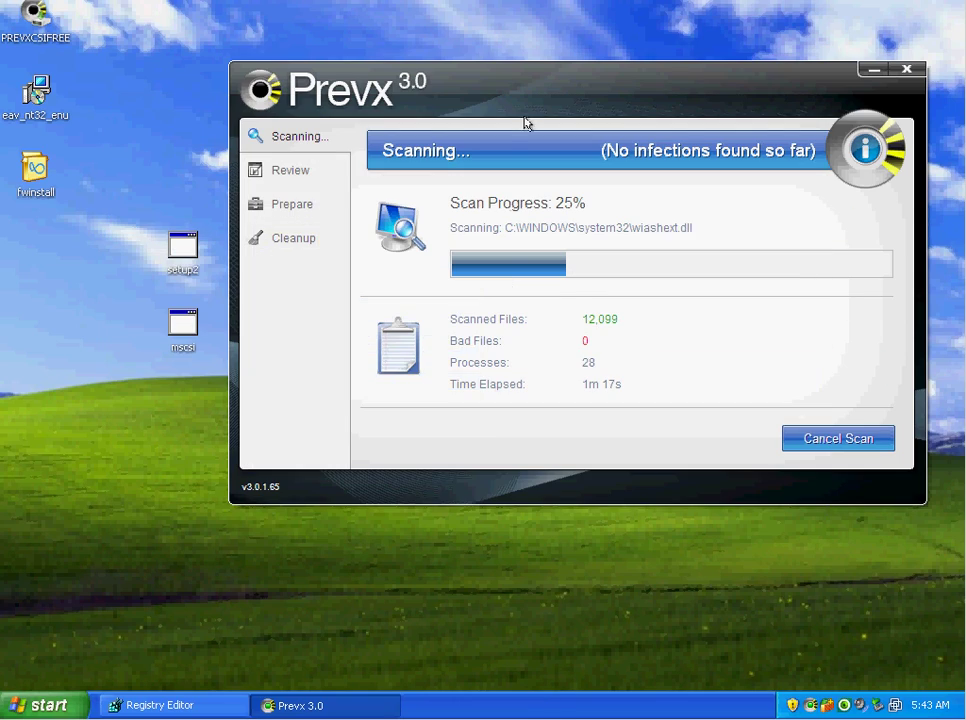
{"action": "left_click_drag", "start_coordinate": [526, 123], "coordinate": [419, 274]}
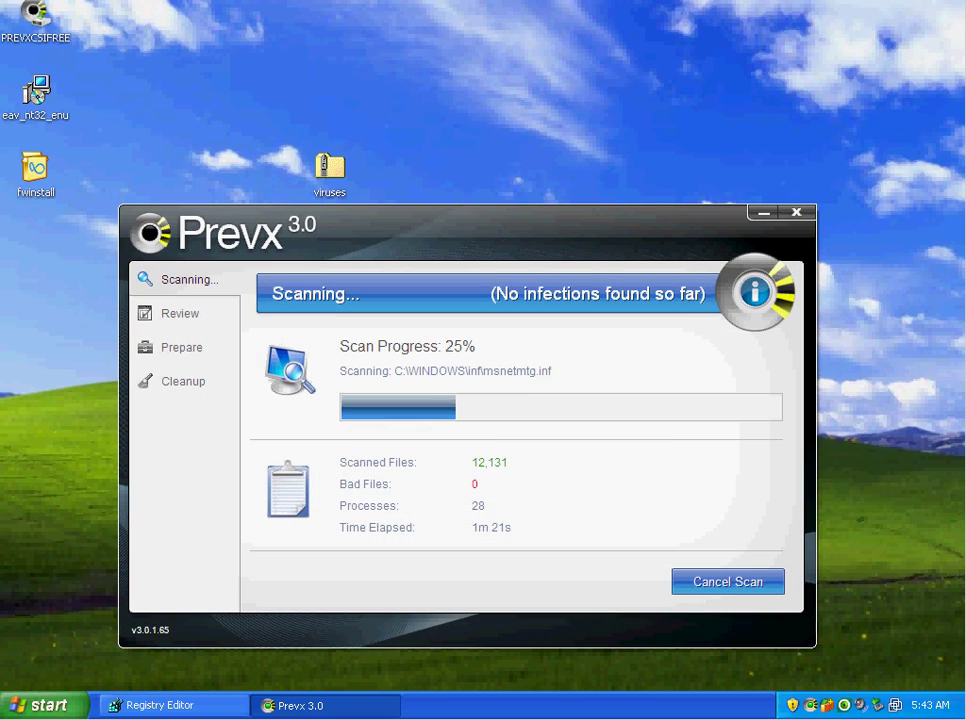